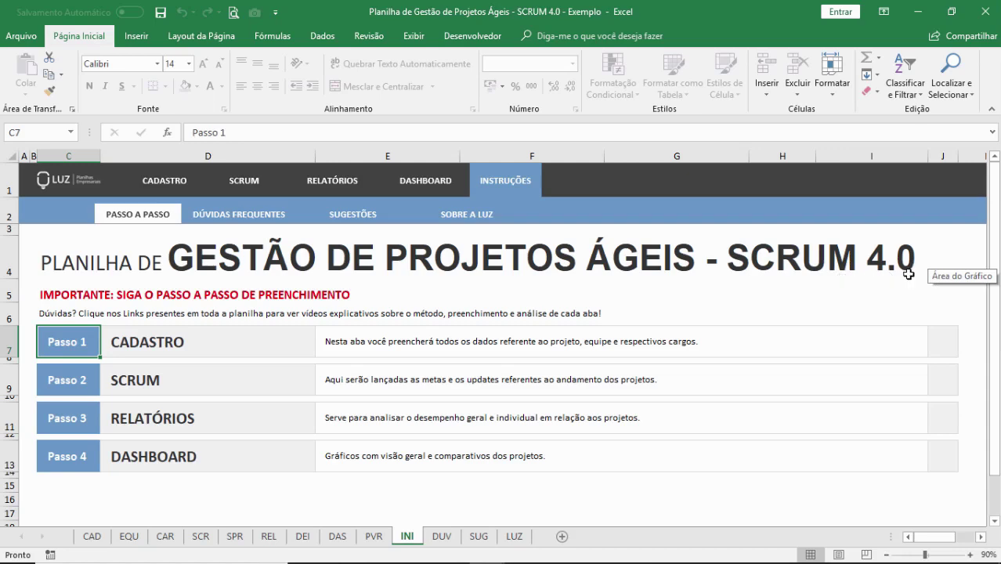
View the workbook's dashboard, SCRUM and reports pages, including individual performance and planned versus actual, then return to the instructions.
left_click(424, 191)
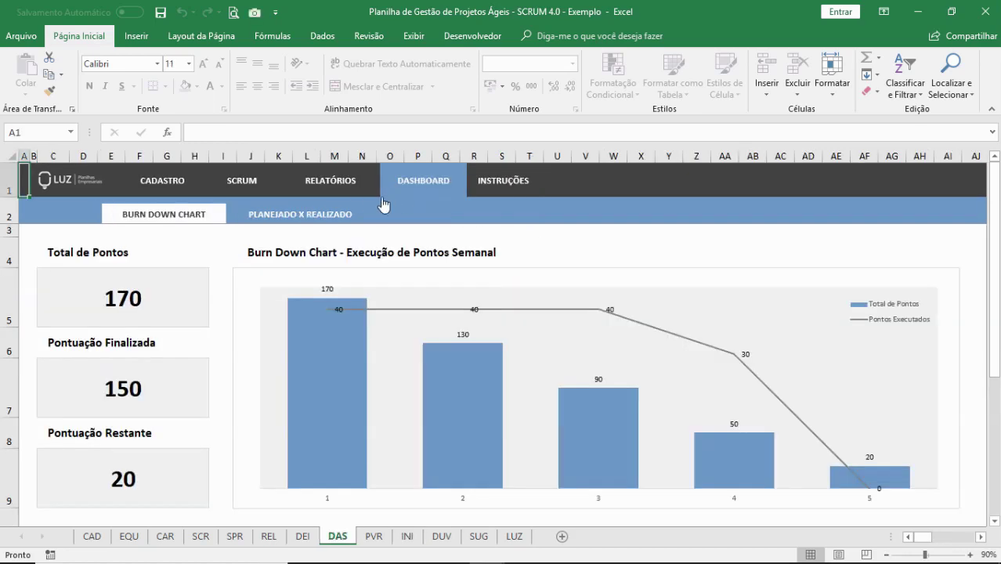
left_click(317, 213)
left_click(257, 190)
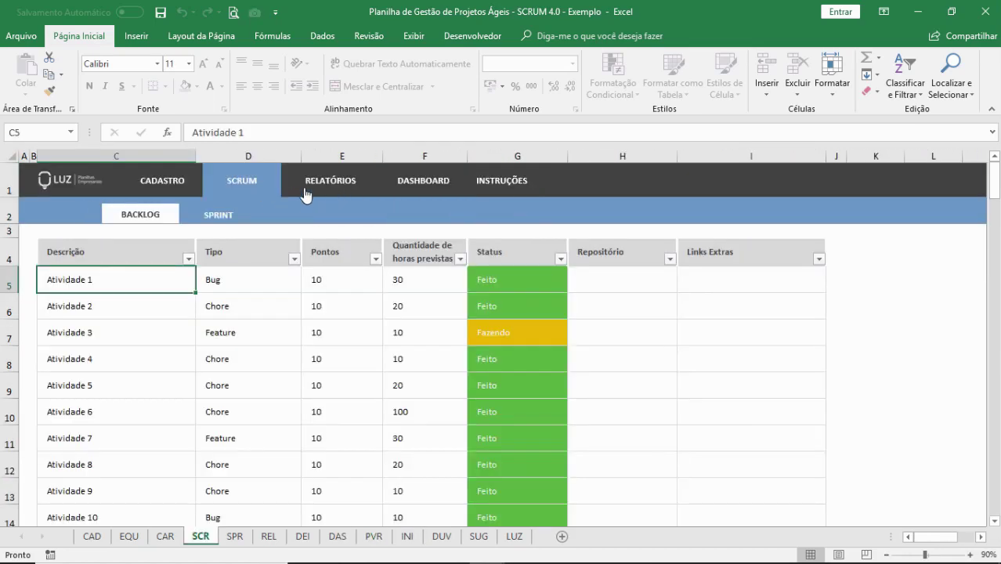
left_click(305, 195)
left_click(276, 215)
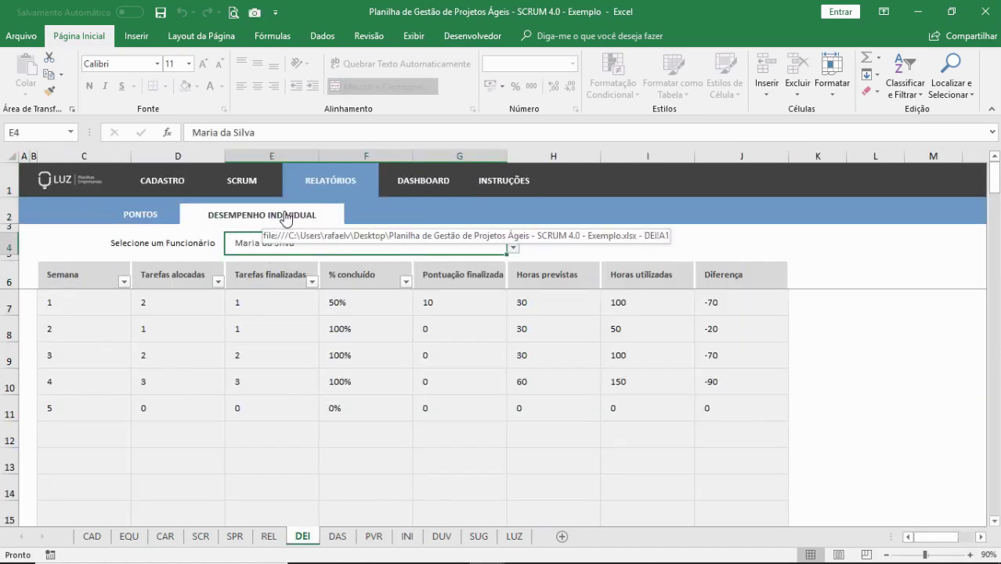
left_click(427, 195)
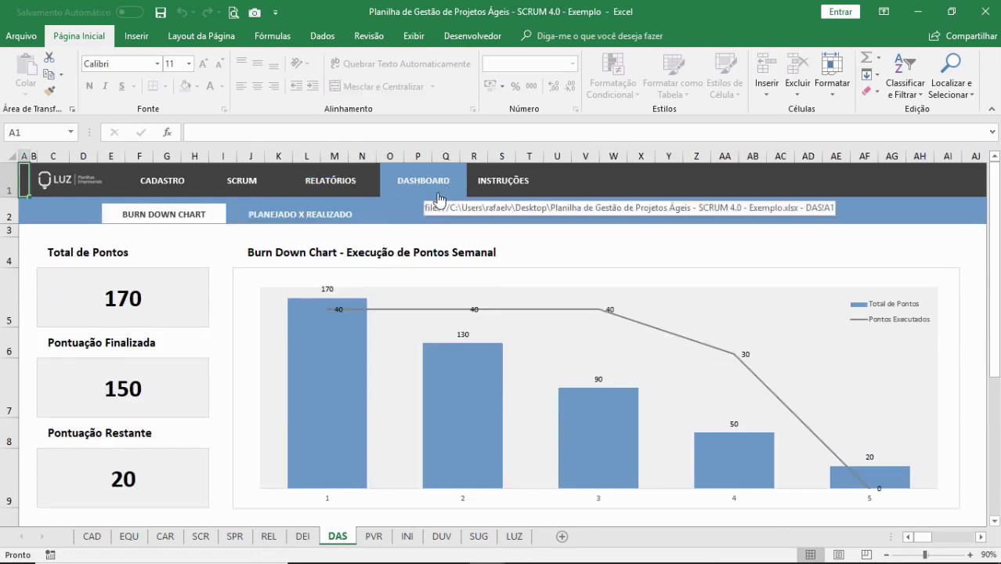
left_click(282, 218)
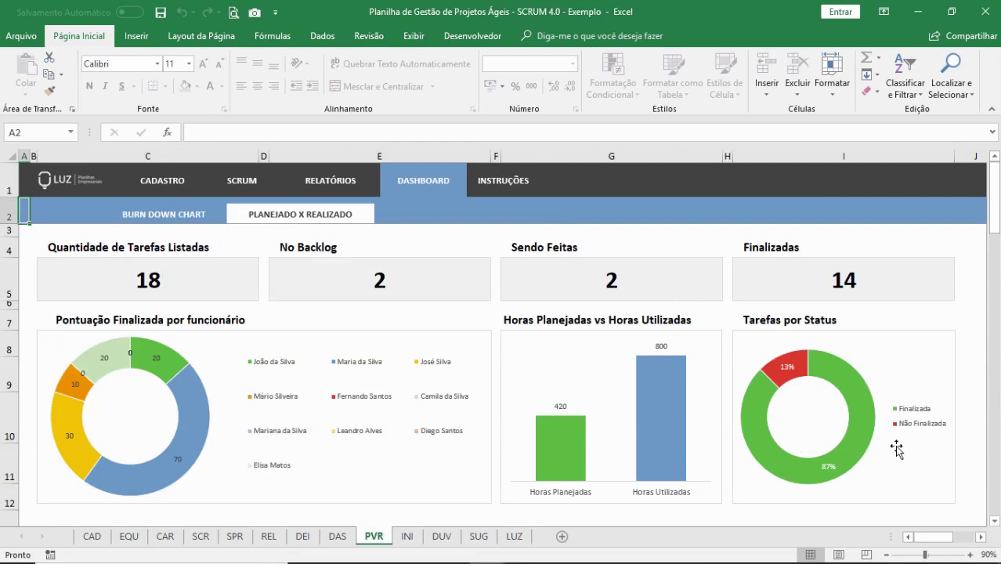
left_click(506, 195)
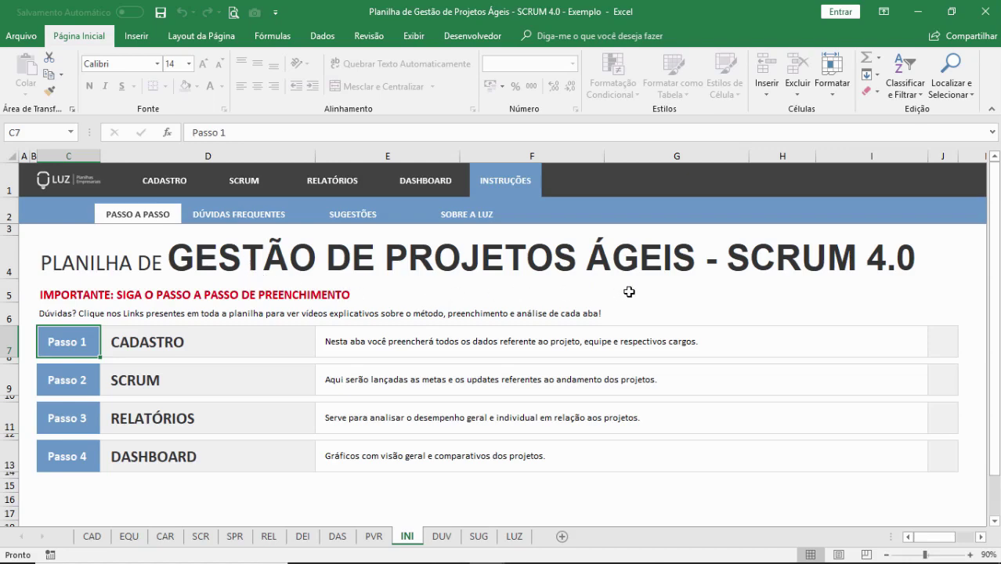
Examine the project registration page's name, objective and estimated duration fields, glancing at the SCRUM backlog.
left_click(232, 191)
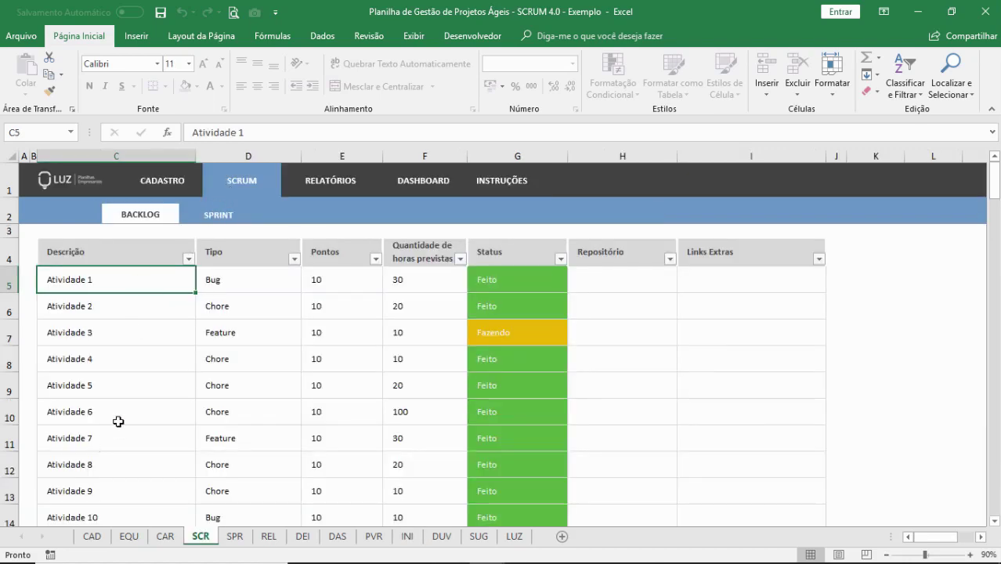
left_click(163, 190)
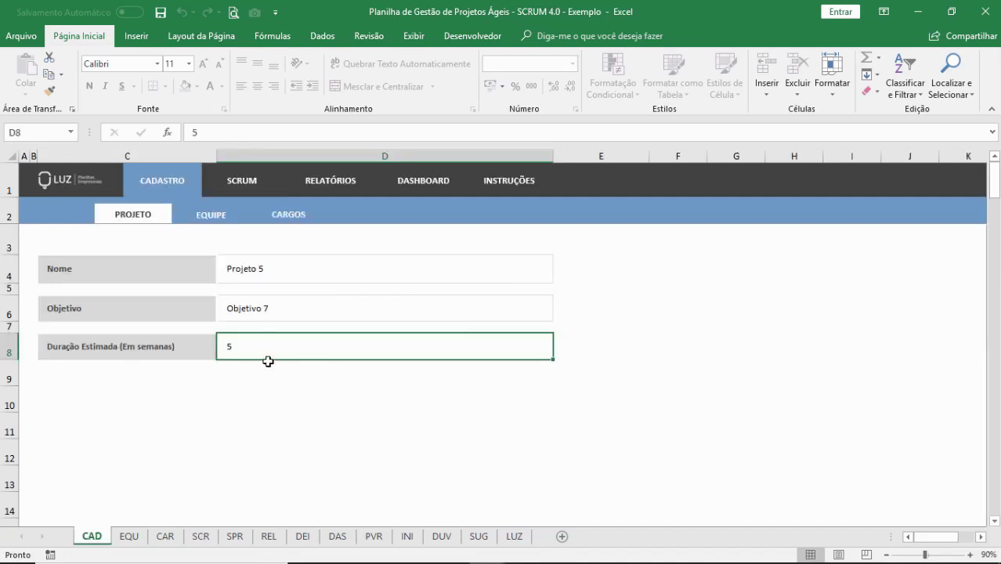
left_click(251, 197)
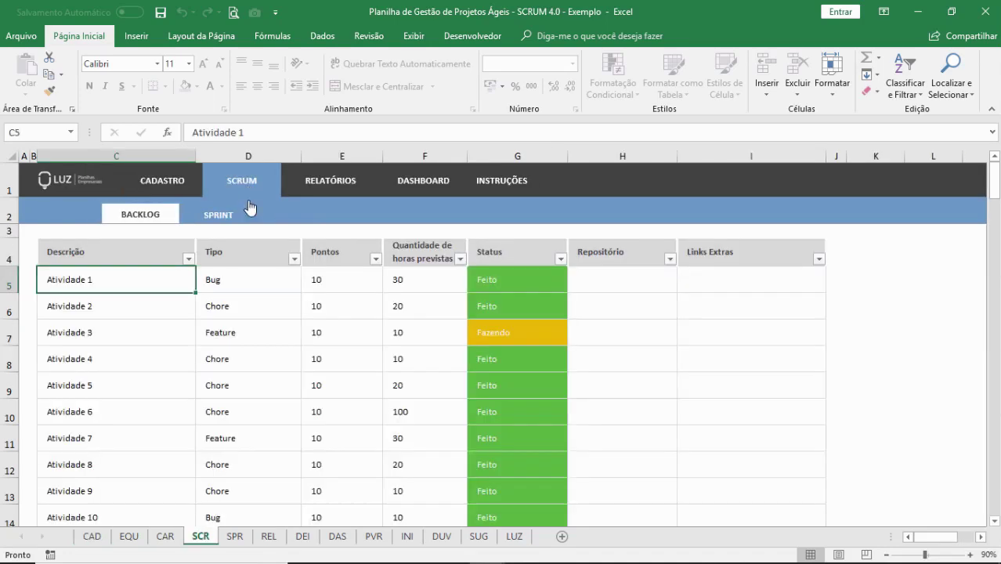
left_click(185, 188)
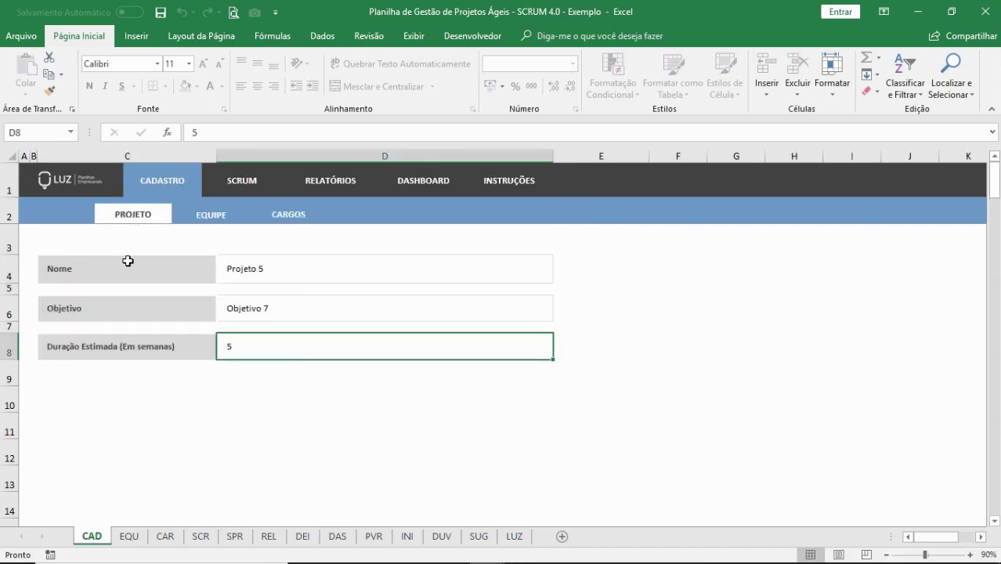
left_click(321, 274)
left_click(327, 318)
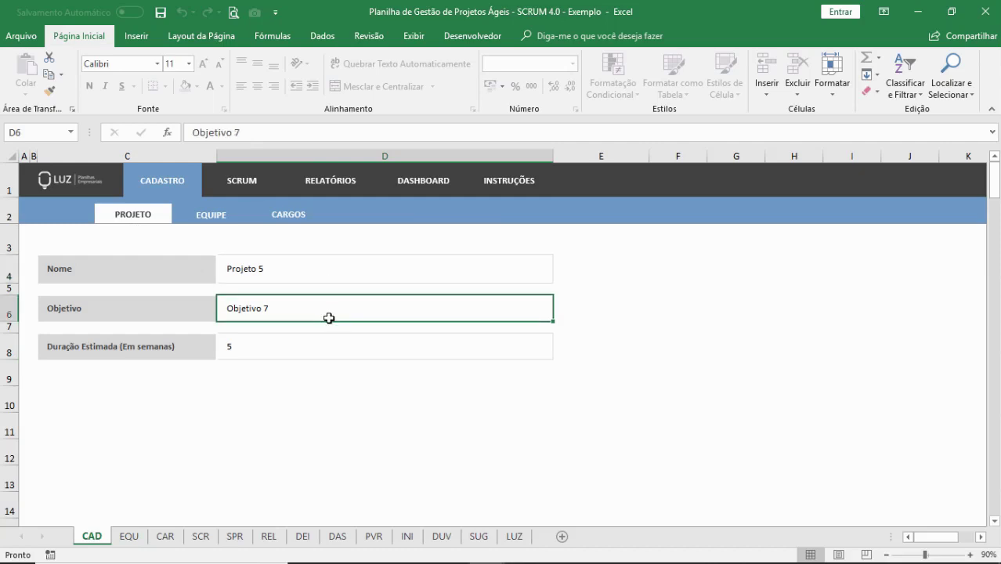
left_click(335, 338)
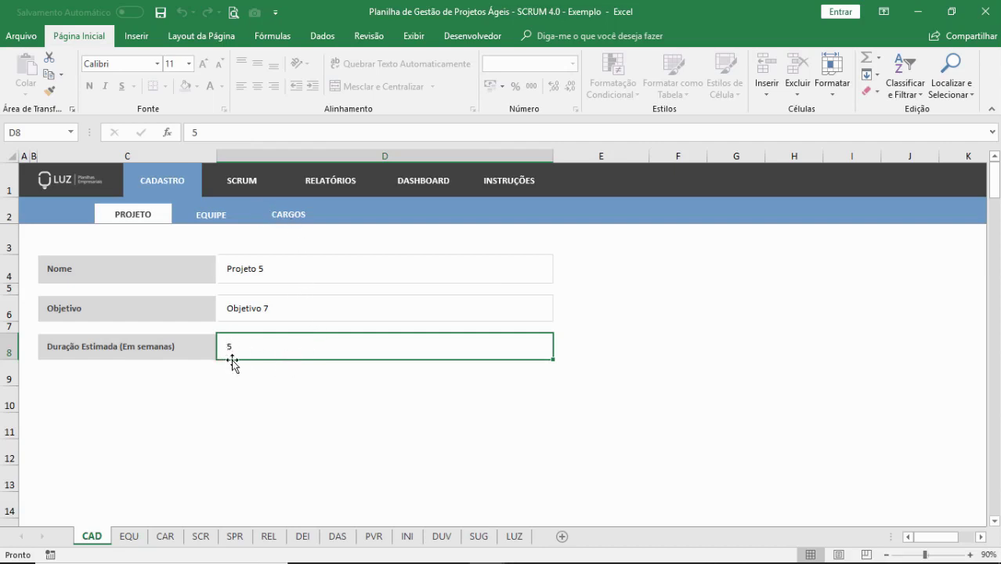
Examine the team registration table's e-mail, Github and role columns, plus the list of roles.
left_click(223, 224)
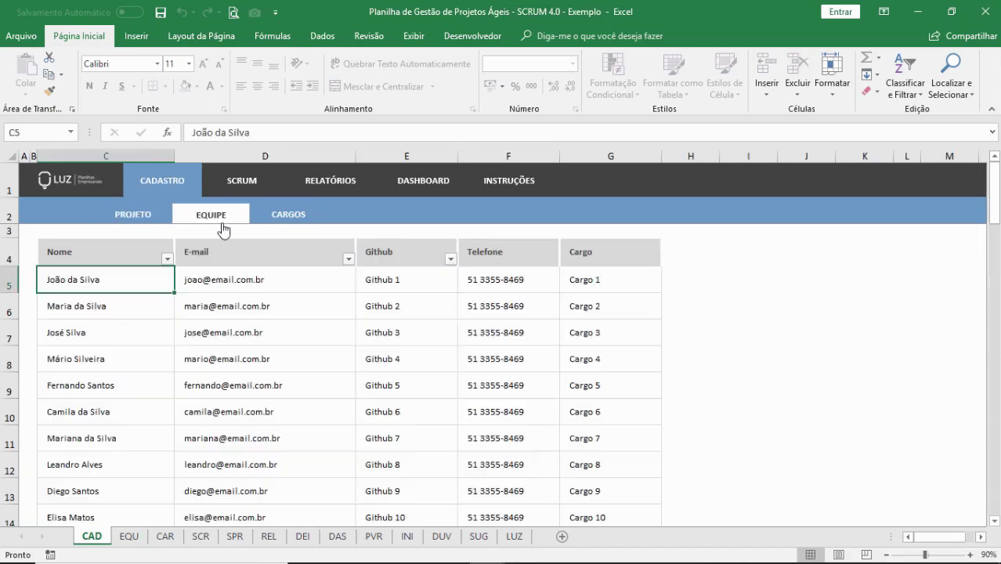
left_click(287, 226)
left_click(203, 225)
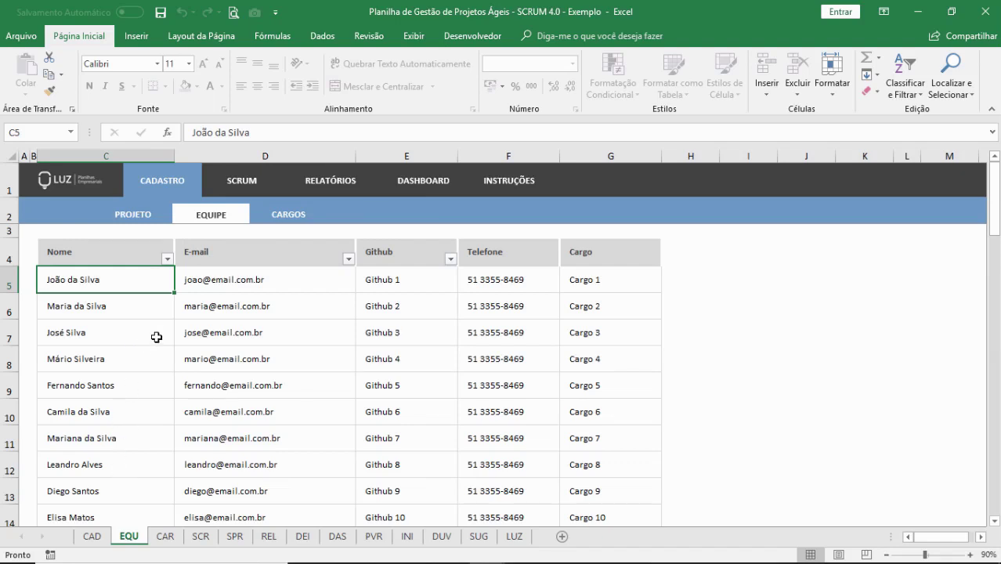
left_click(260, 280)
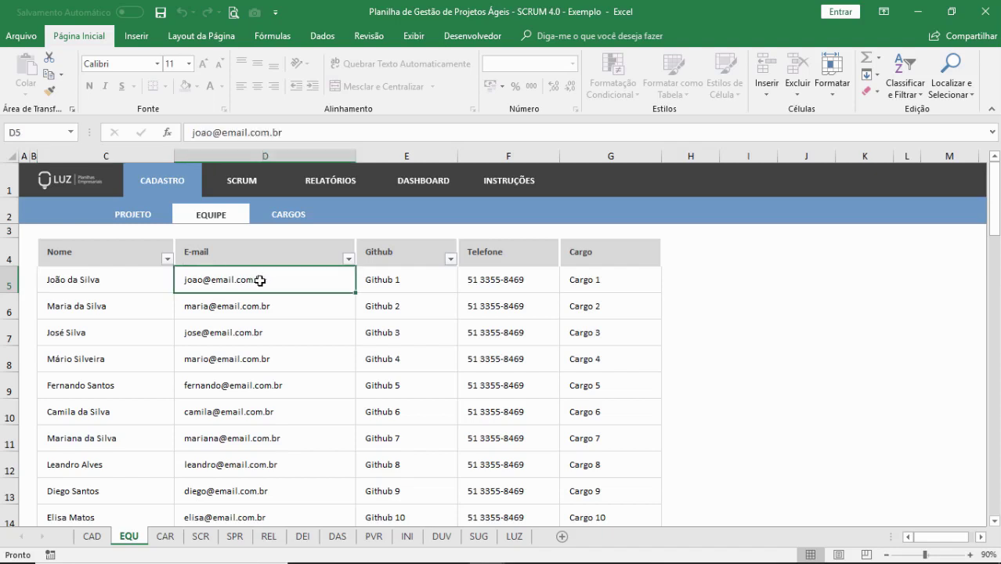
left_click(388, 285)
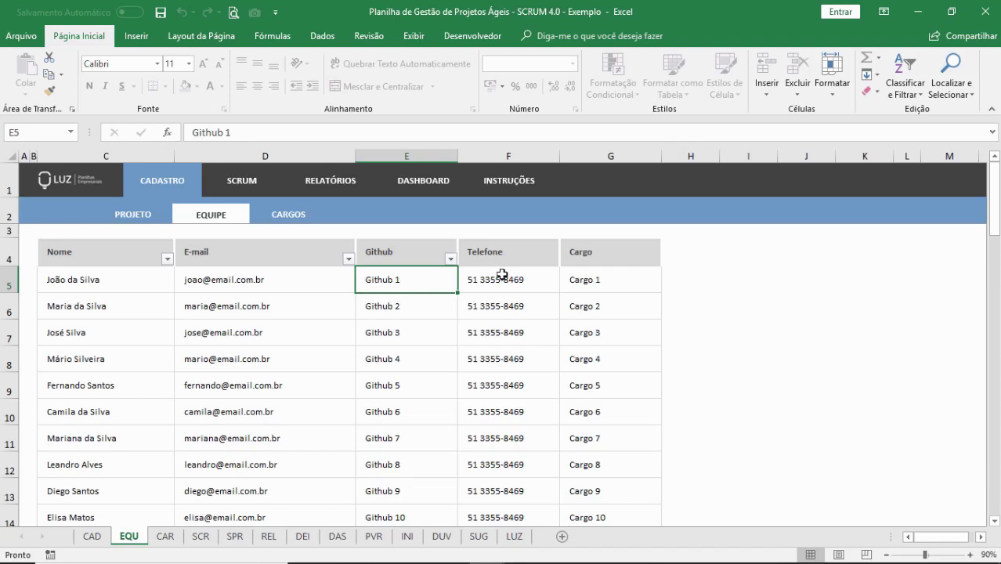
left_click(599, 290)
left_click(155, 291)
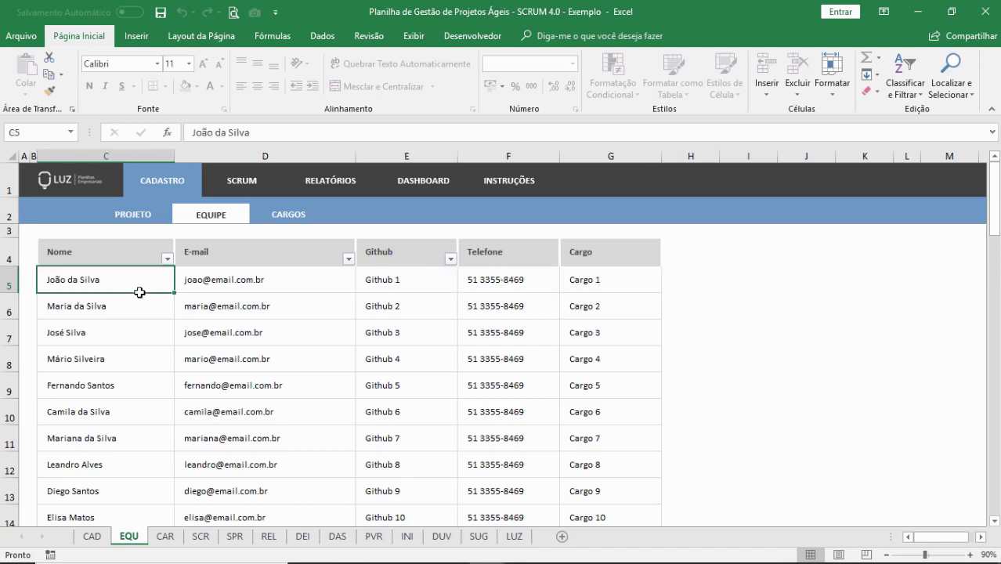
left_click(304, 229)
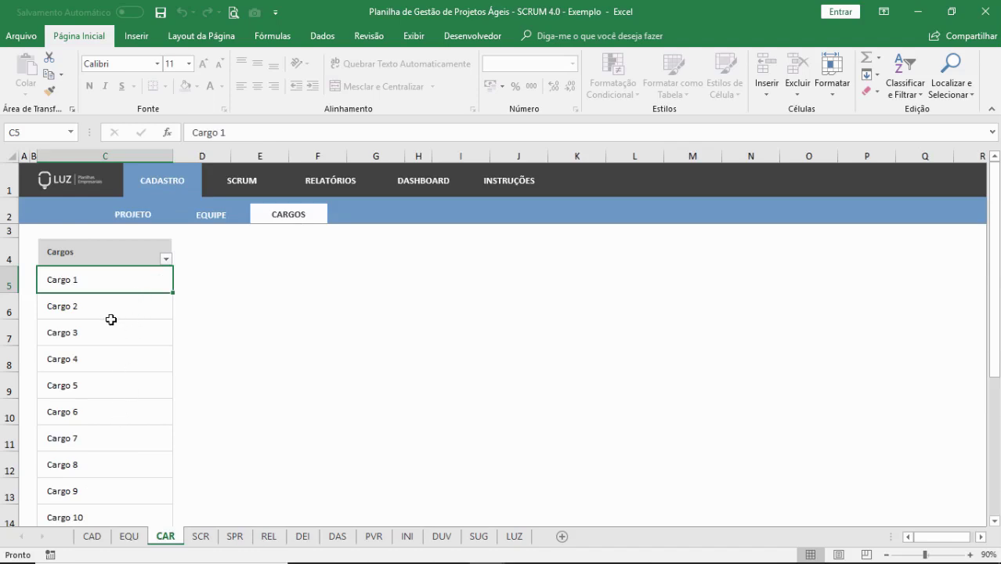
Go to the SCRUM backlog and examine the type options offered for the first activity.
left_click(251, 195)
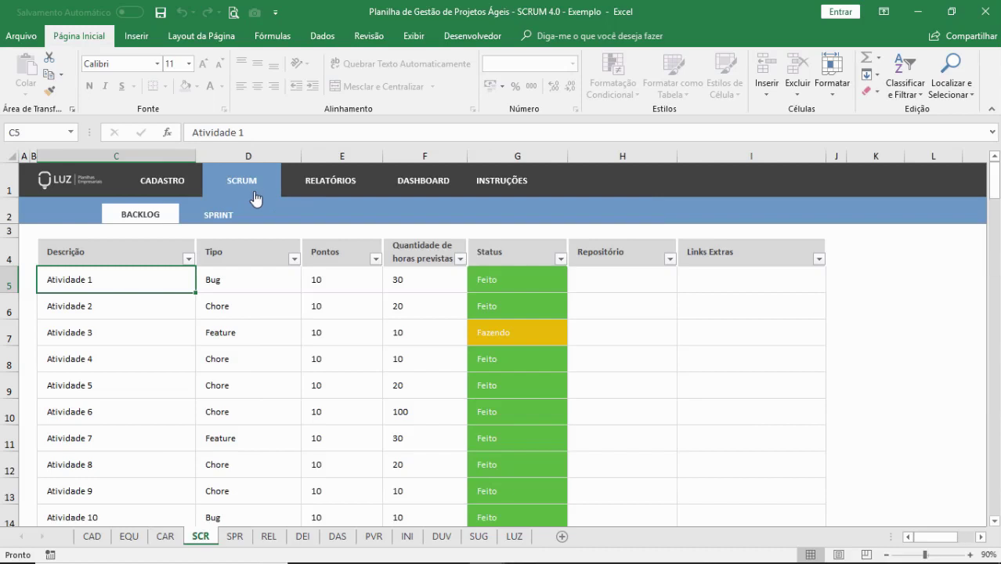
left_click(209, 224)
left_click(166, 228)
left_click(248, 282)
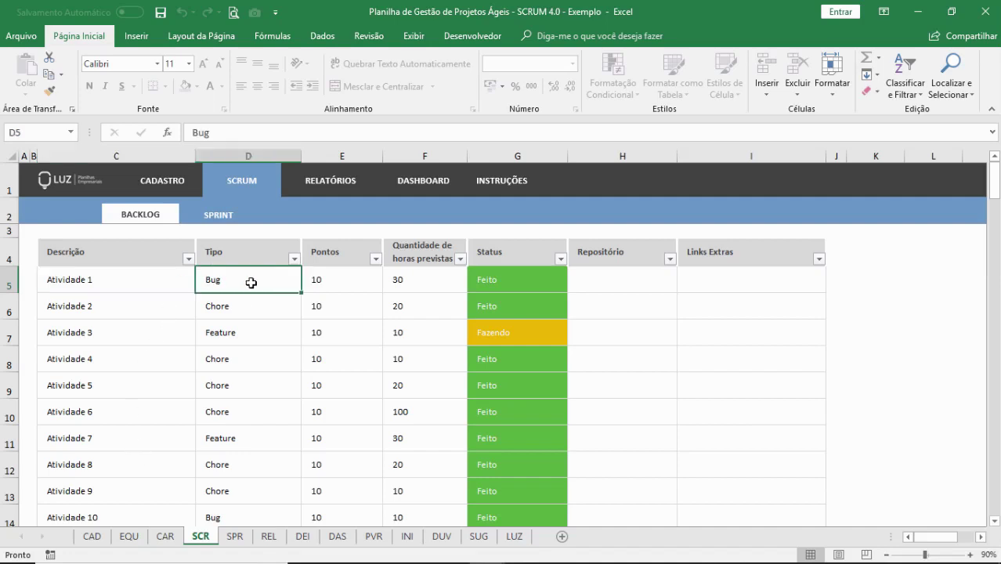
left_click(306, 287)
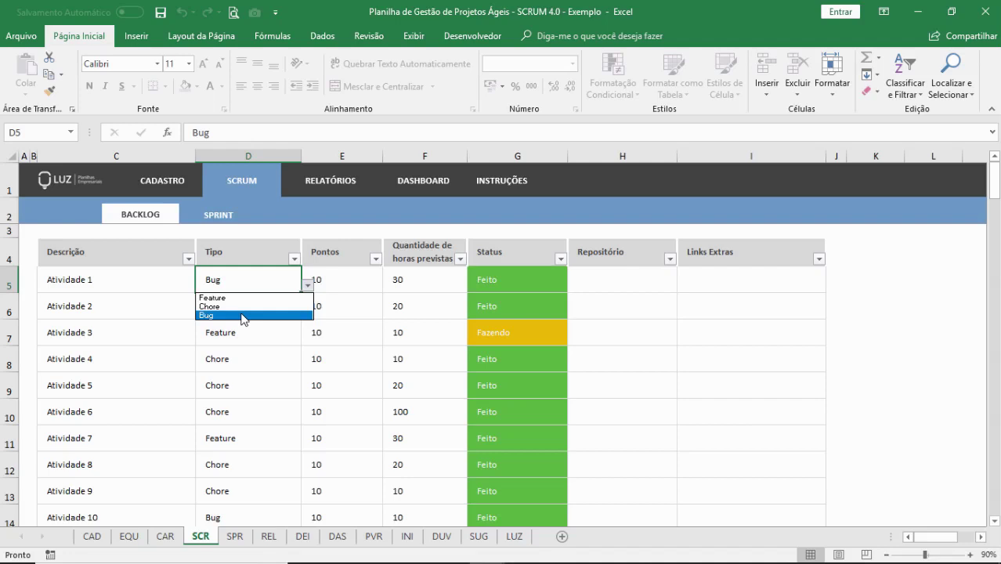
left_click(143, 296)
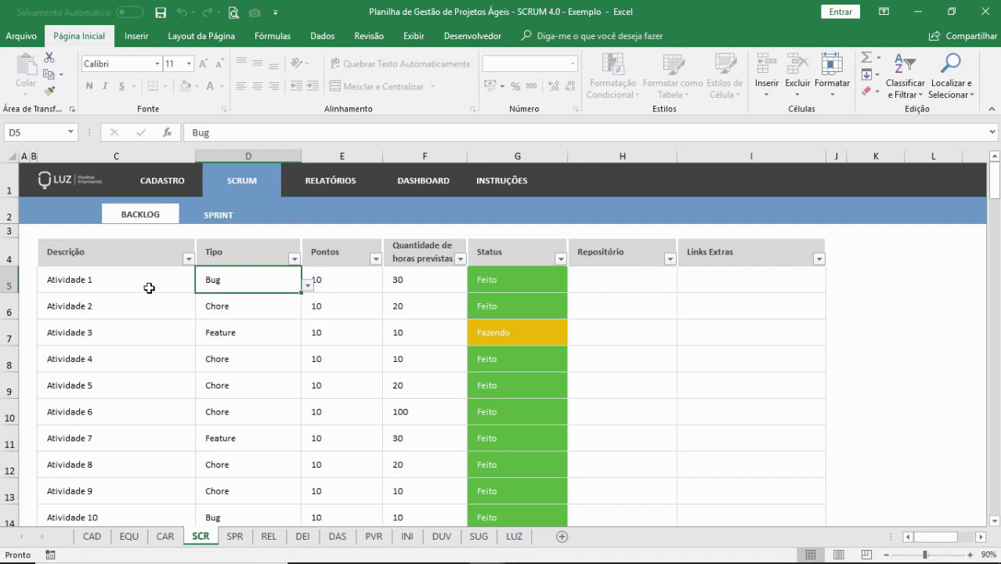
Replace the first backlog activity's description with "fgdafd".
left_click(149, 287)
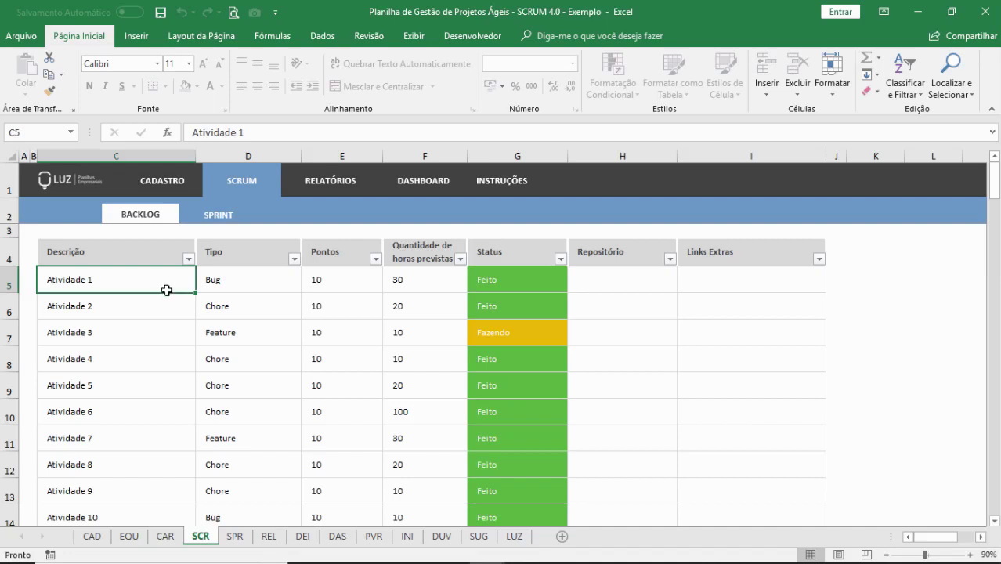
type("fgdafd")
key("Return")
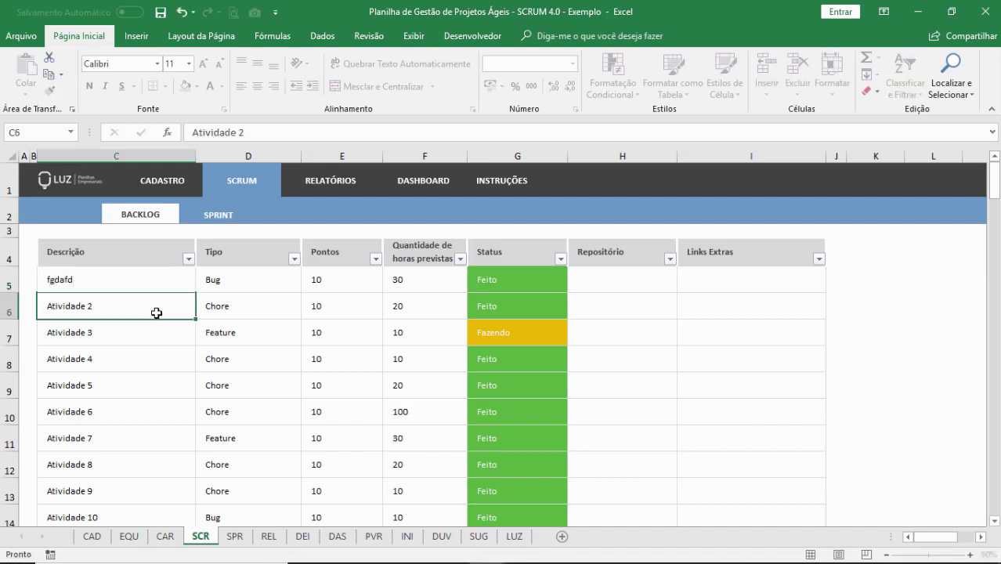
left_click(159, 289)
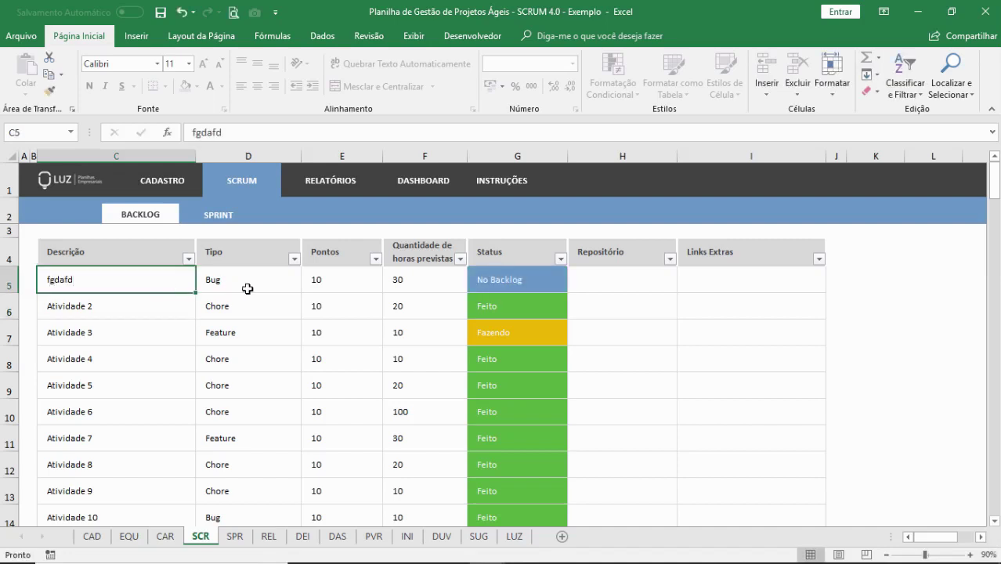
left_click(248, 289)
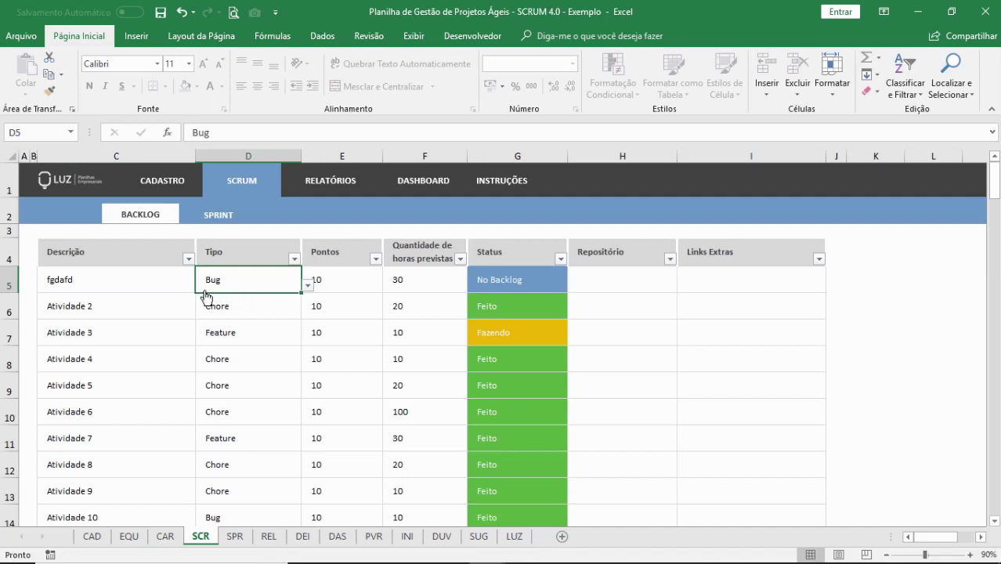
Set the first backlog activity's description back to "Atividade 1".
left_click(173, 283)
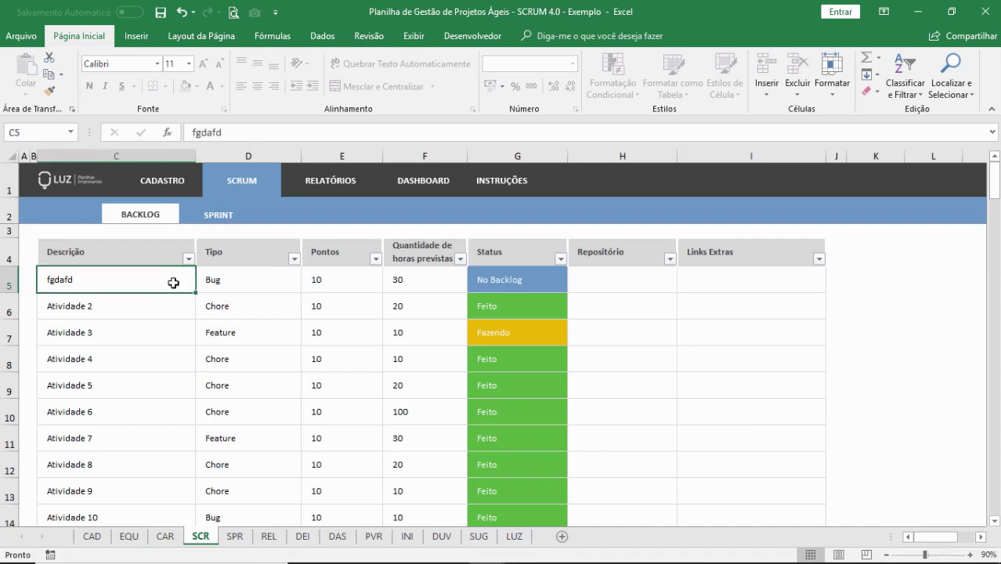
type("Atividade")
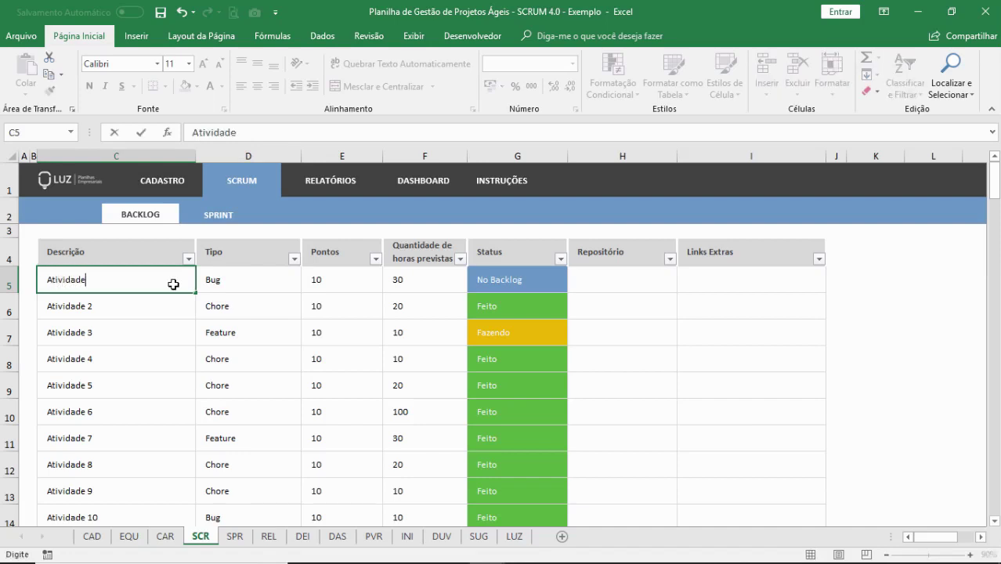
type(" 1")
key("Return")
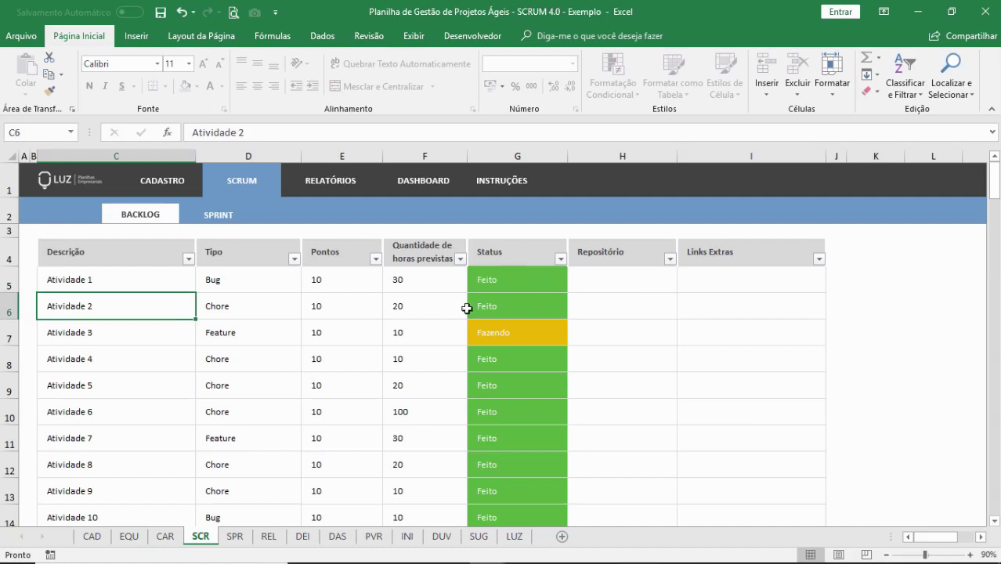
Examine the backlog's activity descriptions and the first activity's points, planned hours and repository fields.
left_click_drag(121, 282, 129, 454)
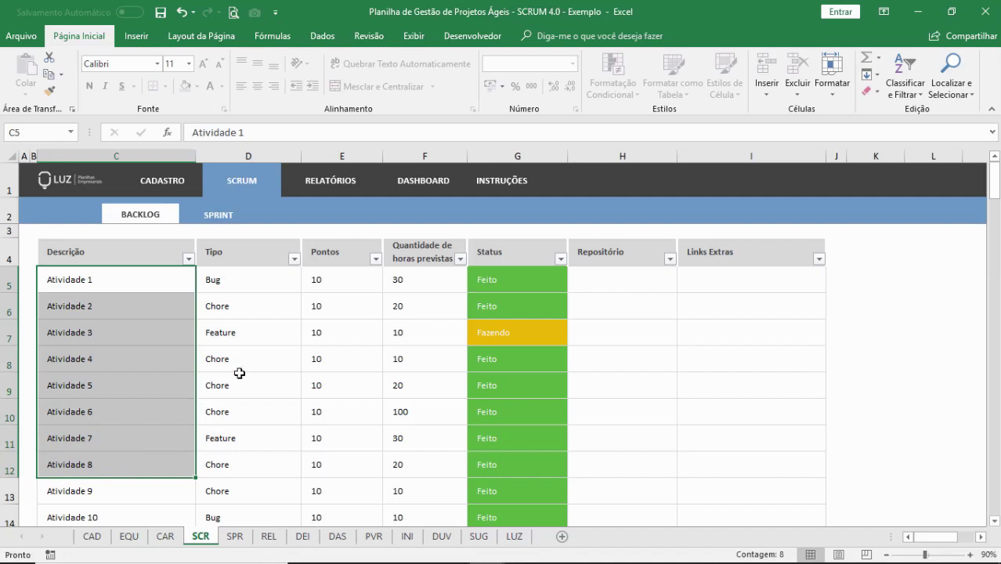
left_click(362, 283)
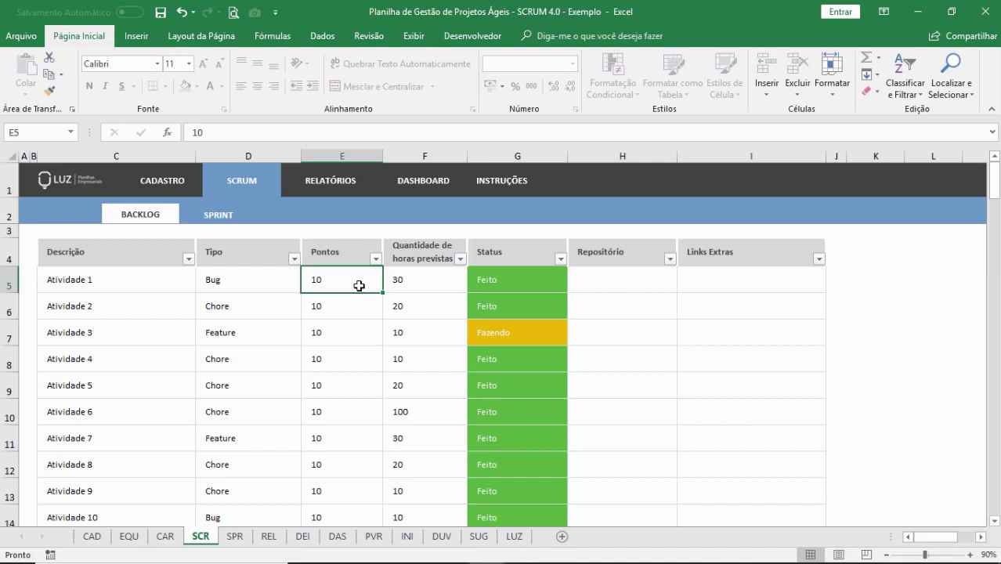
left_click(164, 273)
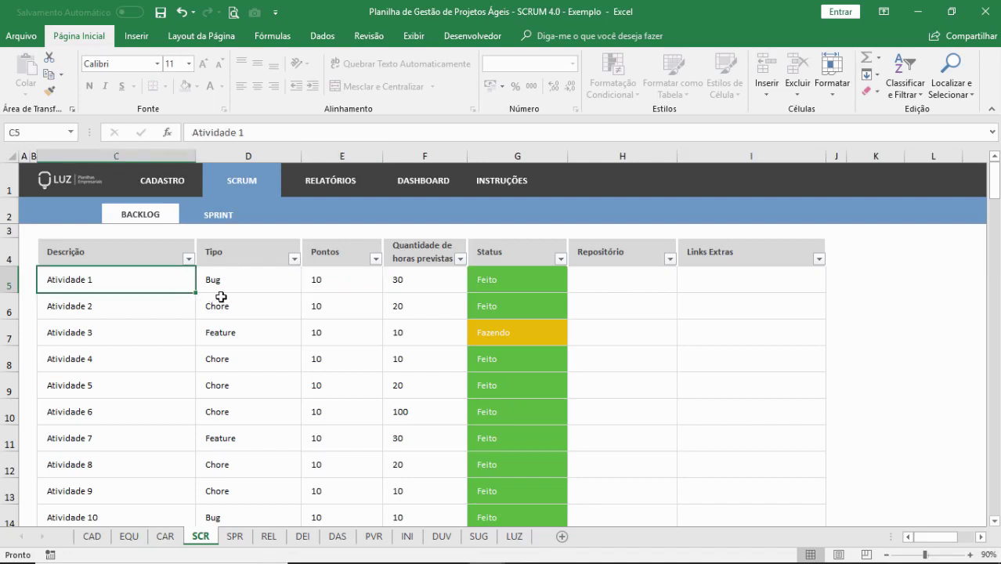
left_click(331, 284)
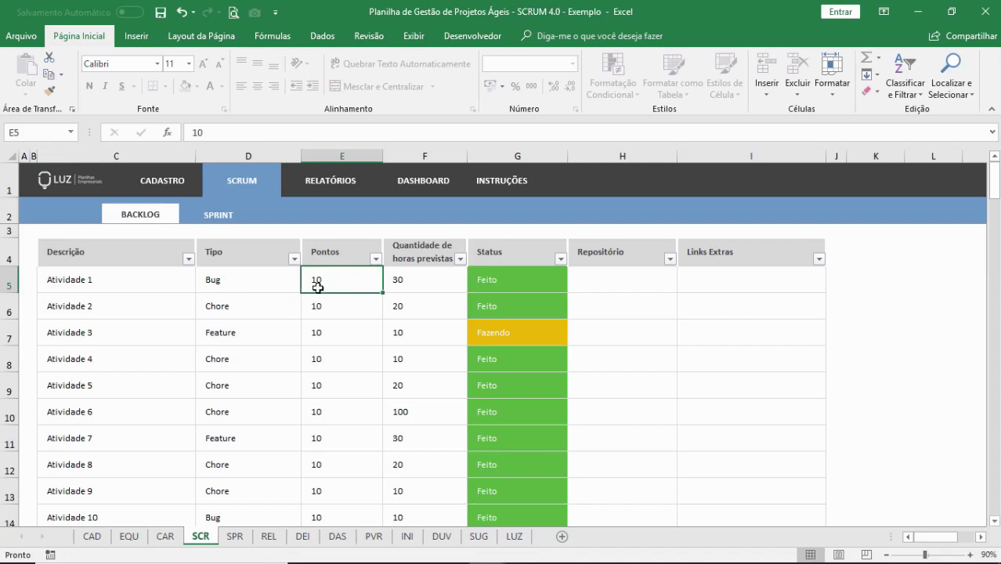
left_click(433, 283)
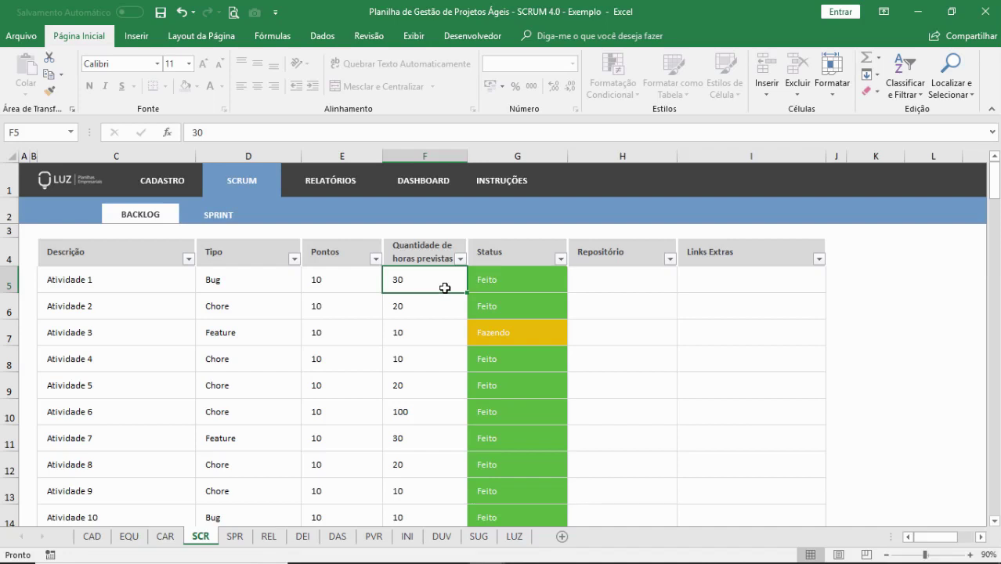
left_click(599, 283)
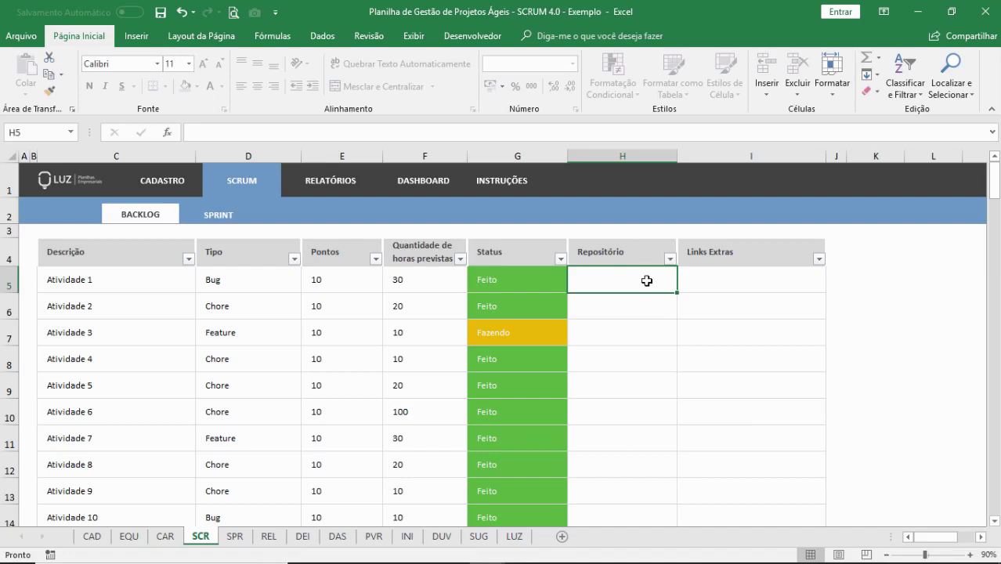
Go to the SCRUM sprint page and choose Atividade 1 as the first row's task.
left_click(738, 269)
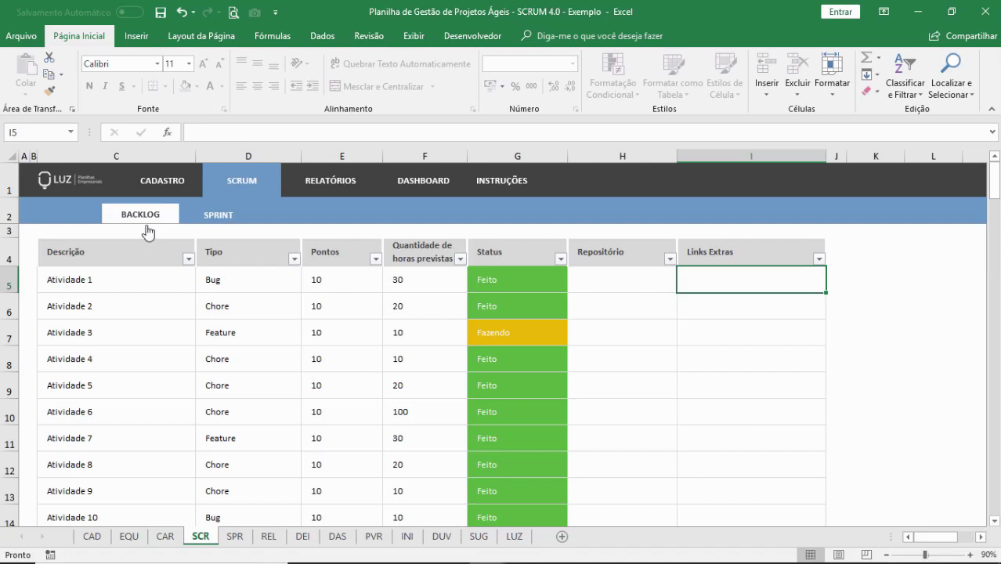
left_click(226, 230)
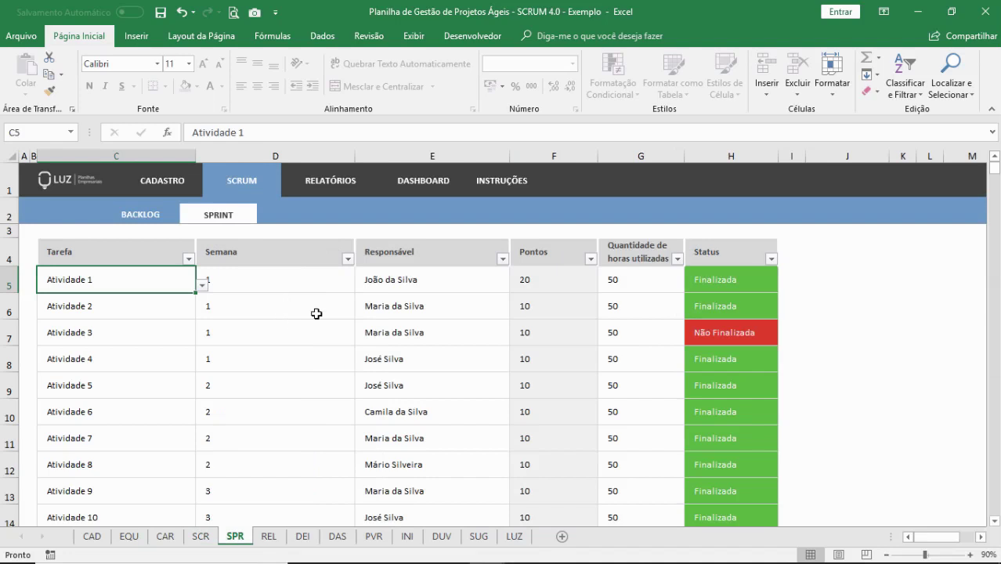
left_click(201, 285)
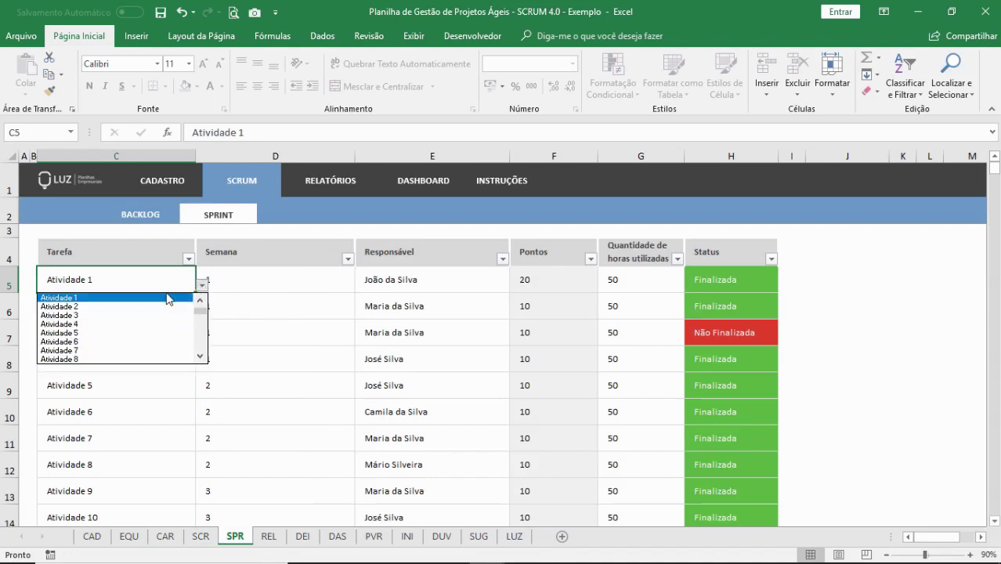
left_click(167, 299)
Examine the week options offered for the first sprint task.
left_click(241, 278)
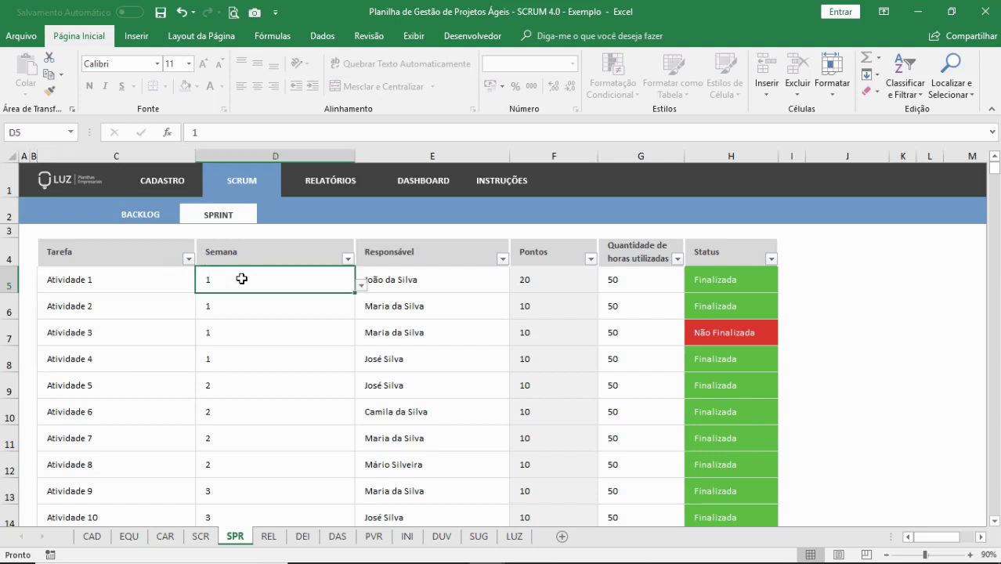
left_click(361, 286)
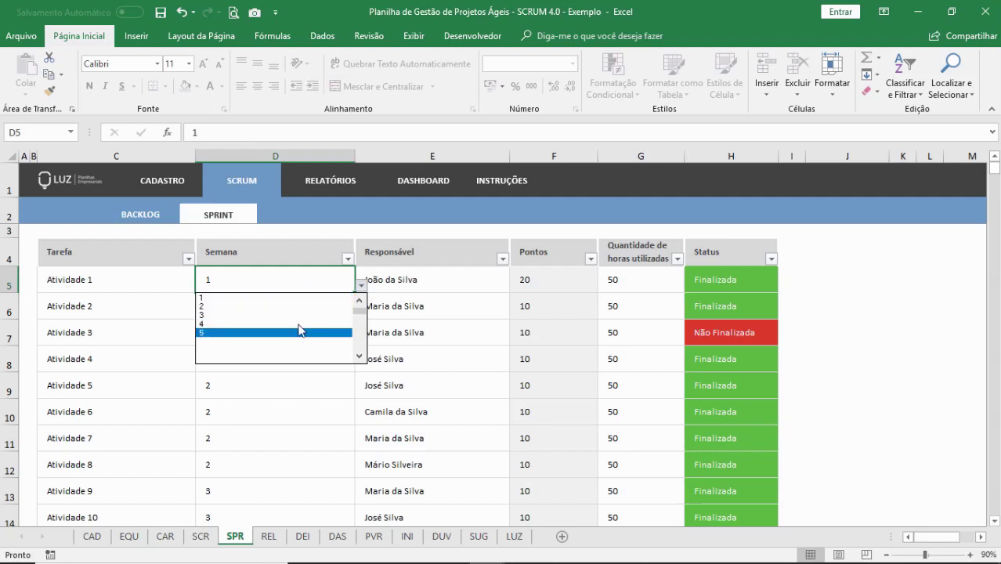
left_click(299, 273)
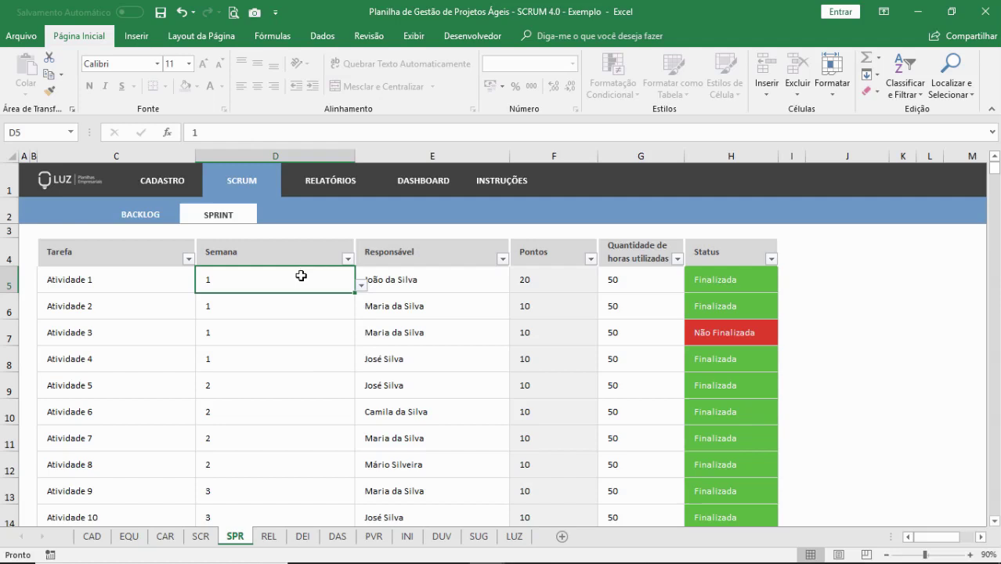
left_click(361, 285)
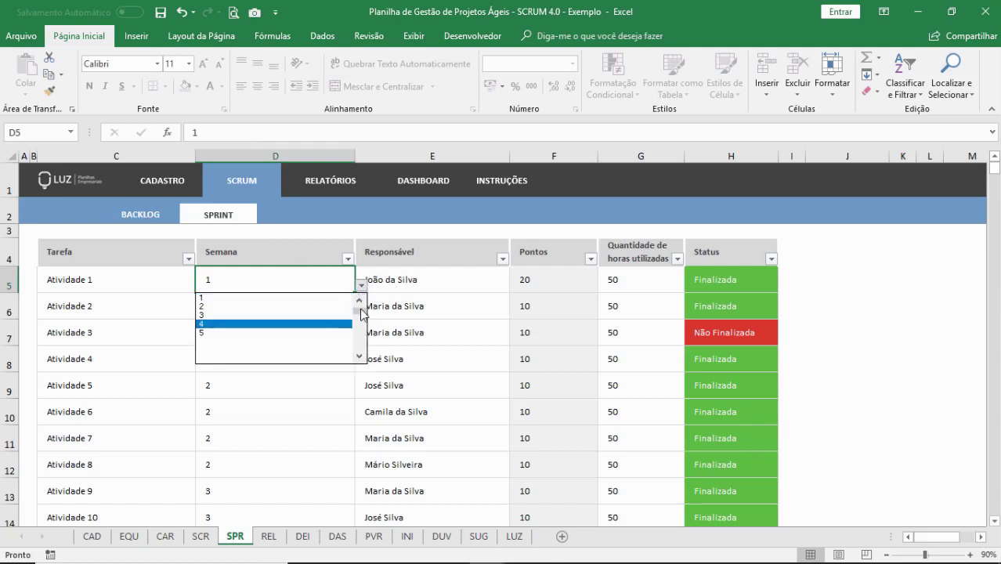
left_click(320, 286)
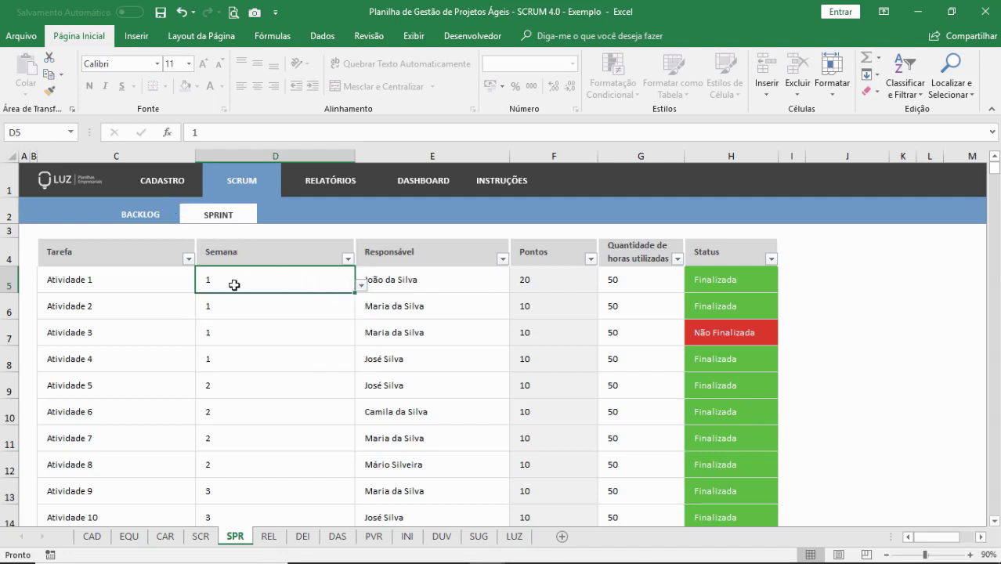
Set the project's estimated duration to 6 weeks in the registration page.
left_click(188, 188)
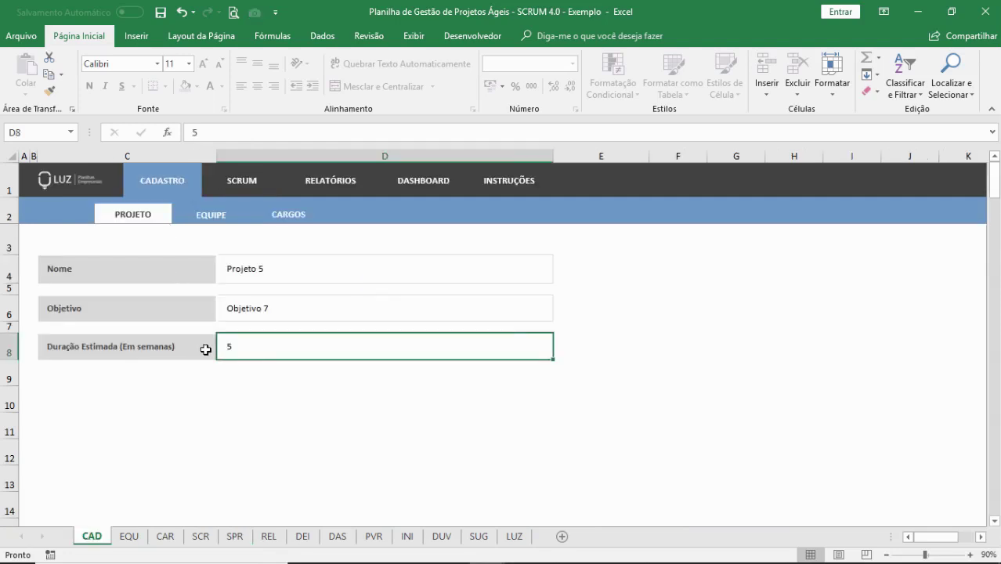
type("6")
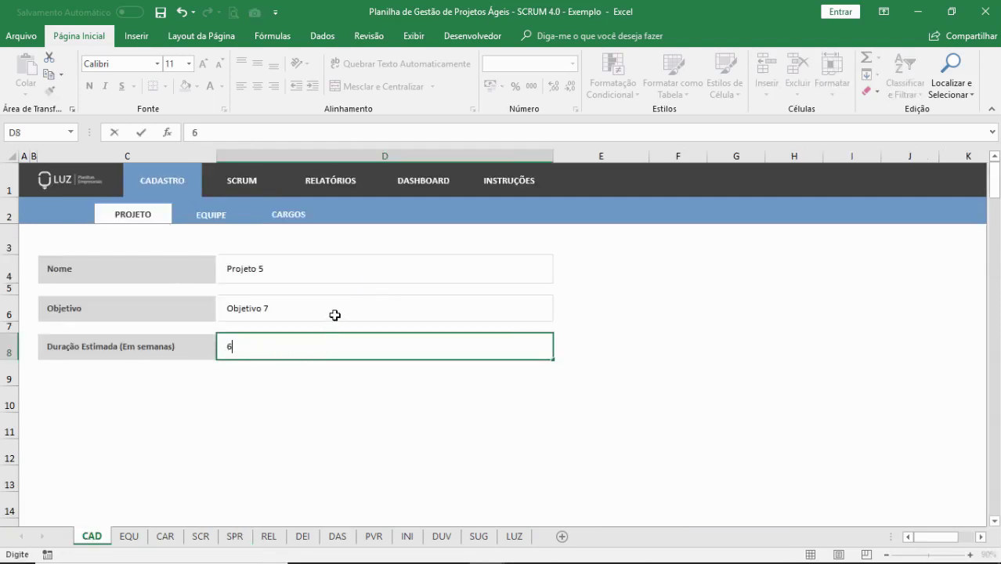
left_click(334, 315)
Return to the sprint page and assign week 1 to the first task from the updated week options.
left_click(256, 191)
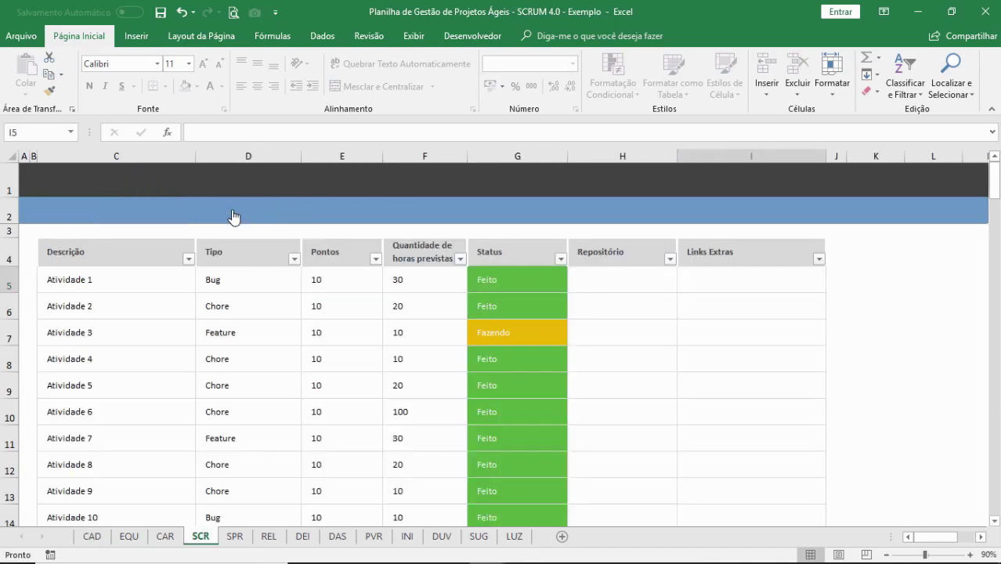
left_click(234, 217)
left_click(360, 287)
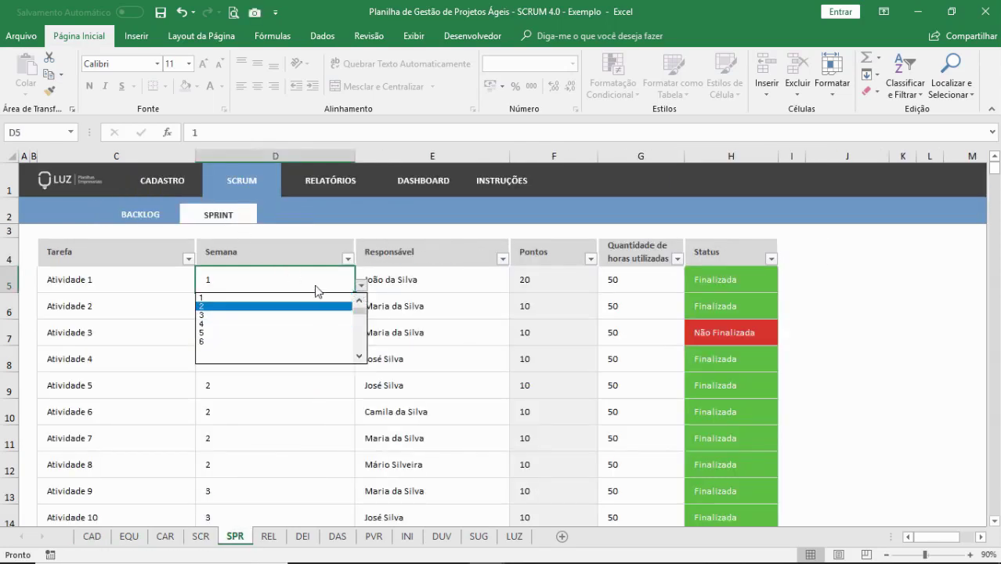
left_click(314, 298)
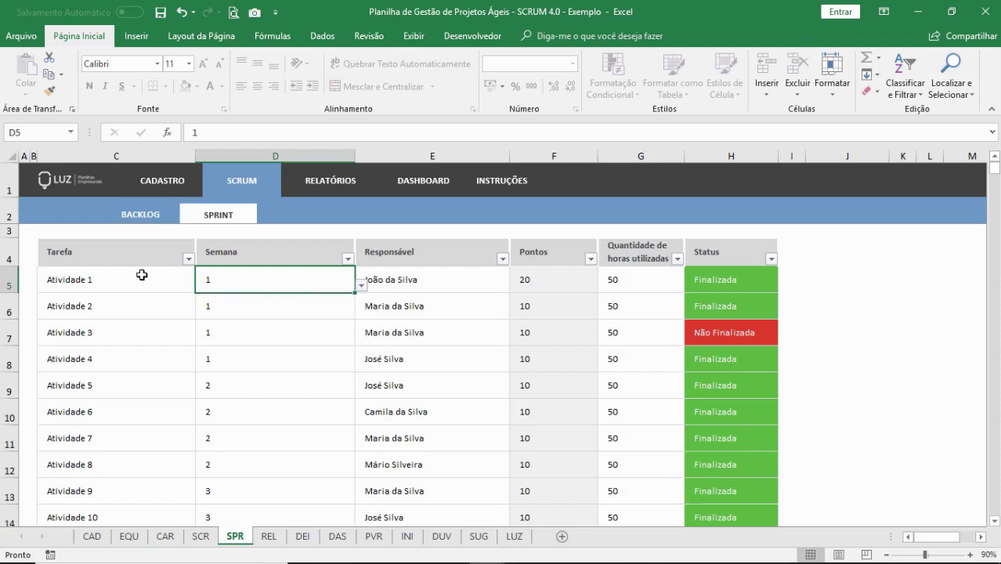
Examine the first sprint task's assignee and used hours, and compare them with the backlog's planned hours.
left_click(451, 286)
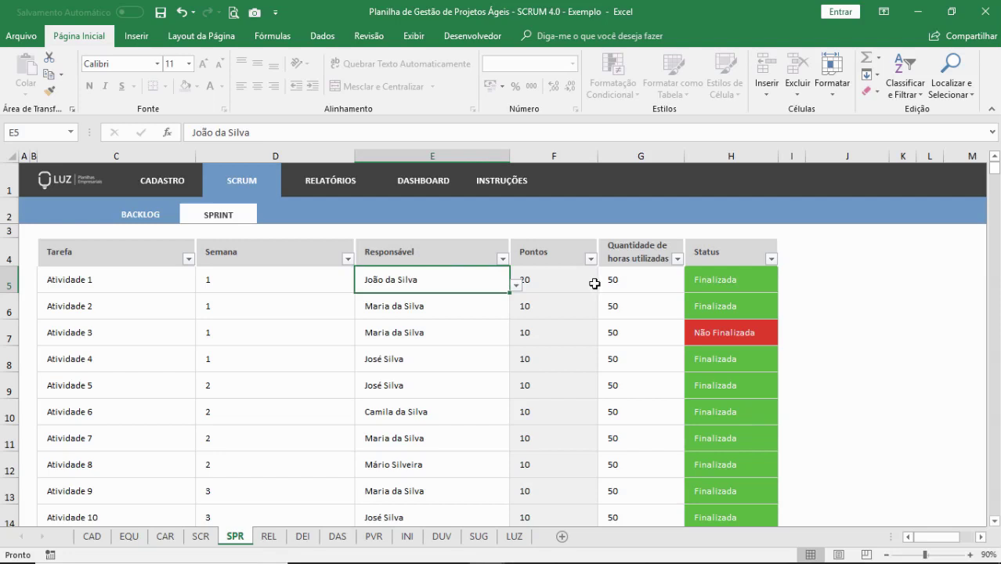
left_click(675, 285)
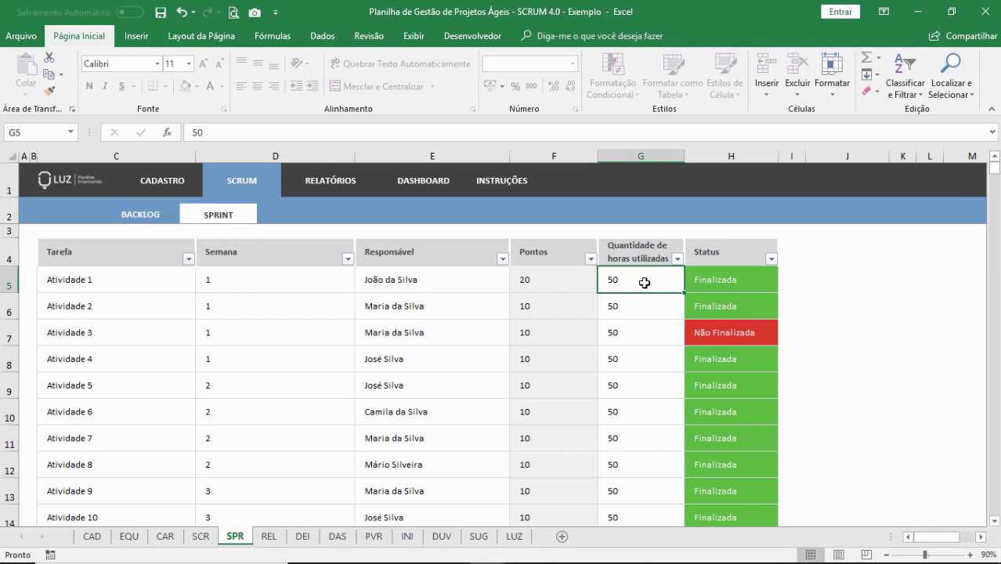
left_click(151, 220)
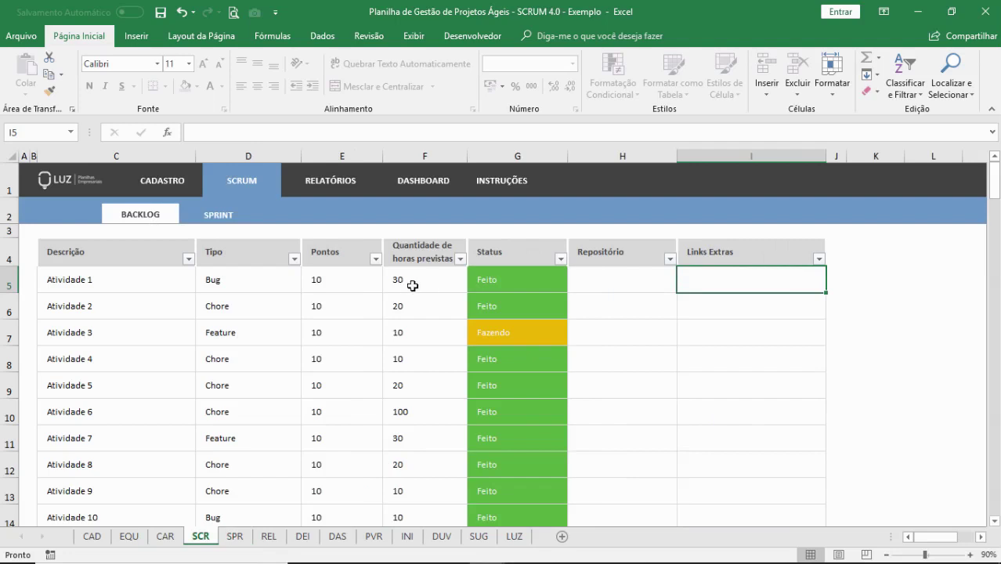
Return to the sprint page and choose Finalizada as the first task's status.
left_click(228, 222)
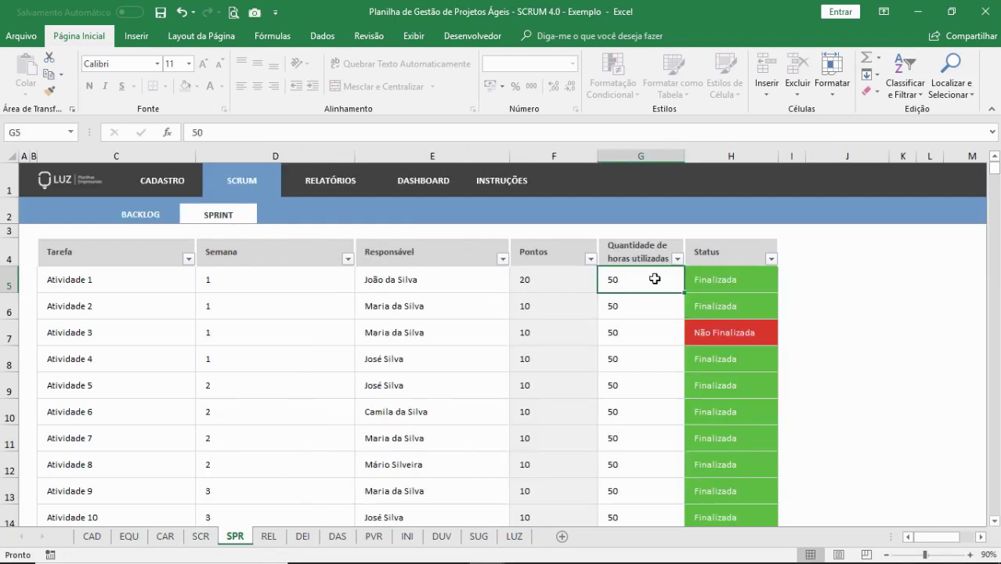
left_click(748, 282)
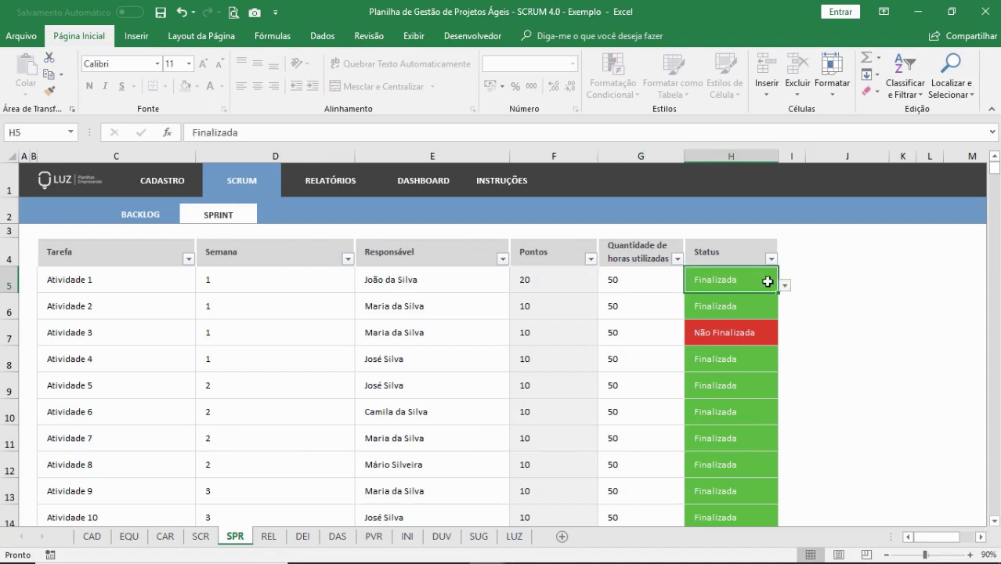
left_click(785, 289)
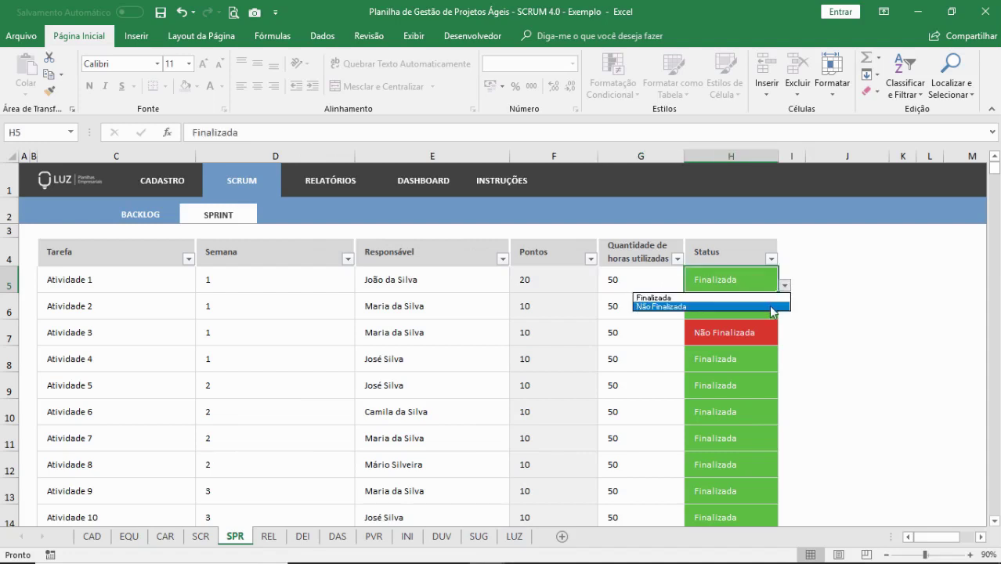
left_click(675, 298)
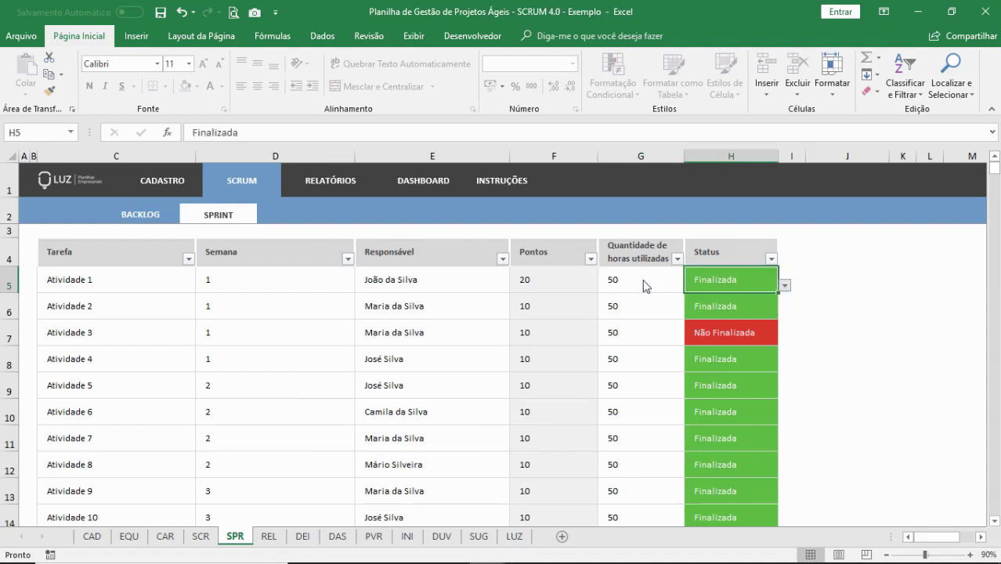
Examine how the sprint tasks are grouped by week, highlighting the rows of Atividade 5 to 9 and those that follow.
left_click(250, 364)
left_click_drag(123, 387, 659, 496)
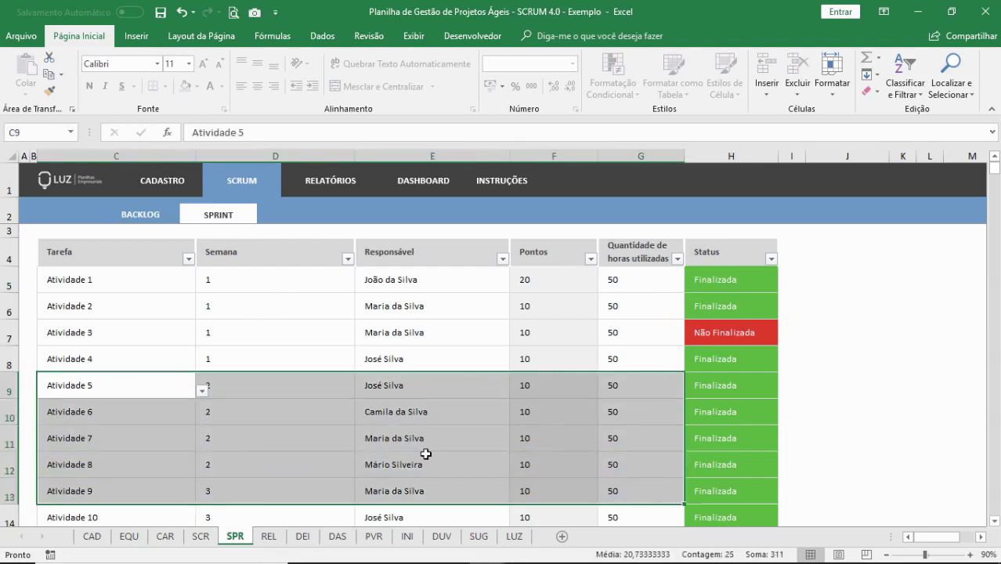
left_click_drag(163, 486, 629, 501)
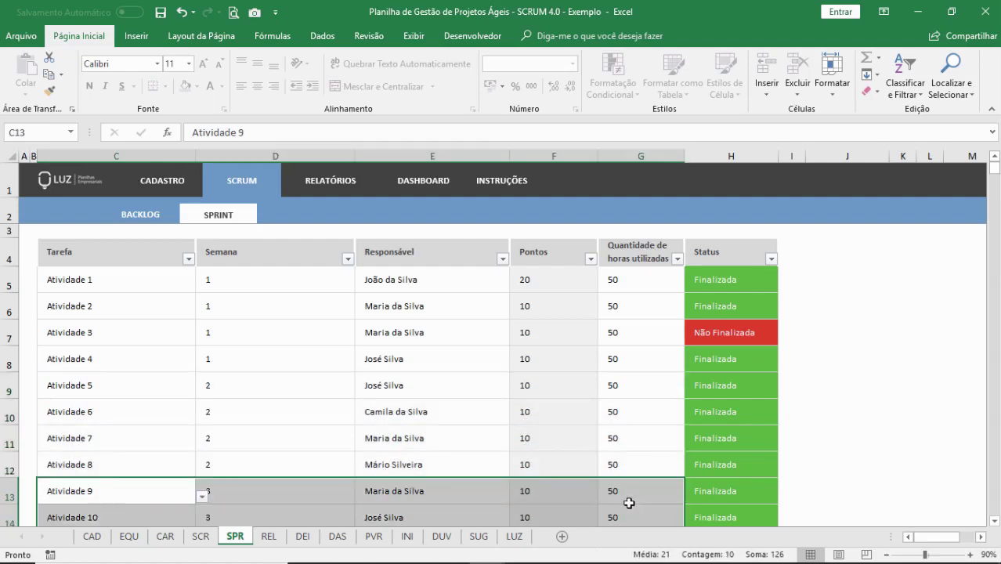
left_click(162, 272)
mouse_move(993, 166)
left_mouse_down()
mouse_move(996, 176)
mouse_move(995, 166)
left_mouse_up()
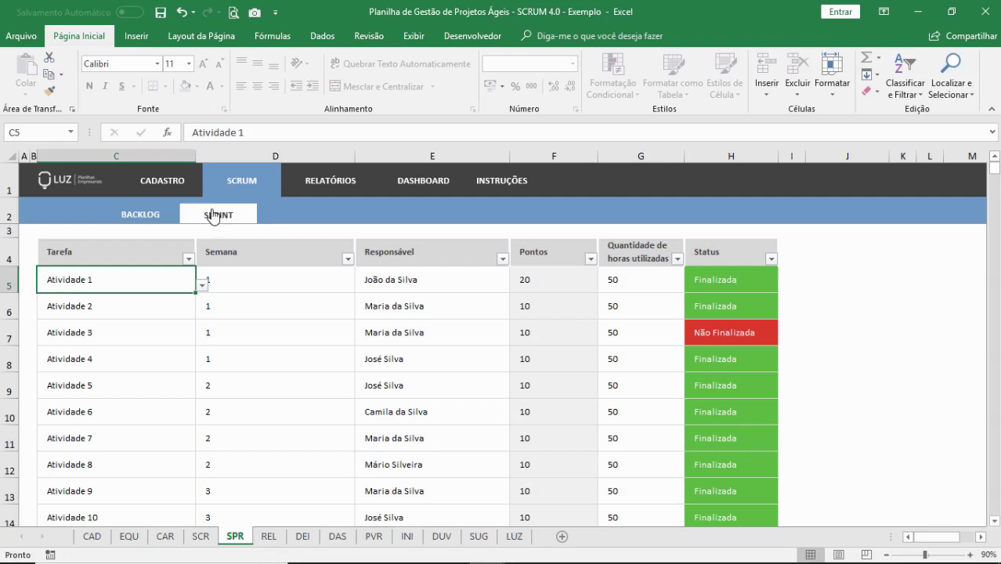
Examine the weekly points report and compare it with the backlog and the sprint task statuses.
left_click(330, 193)
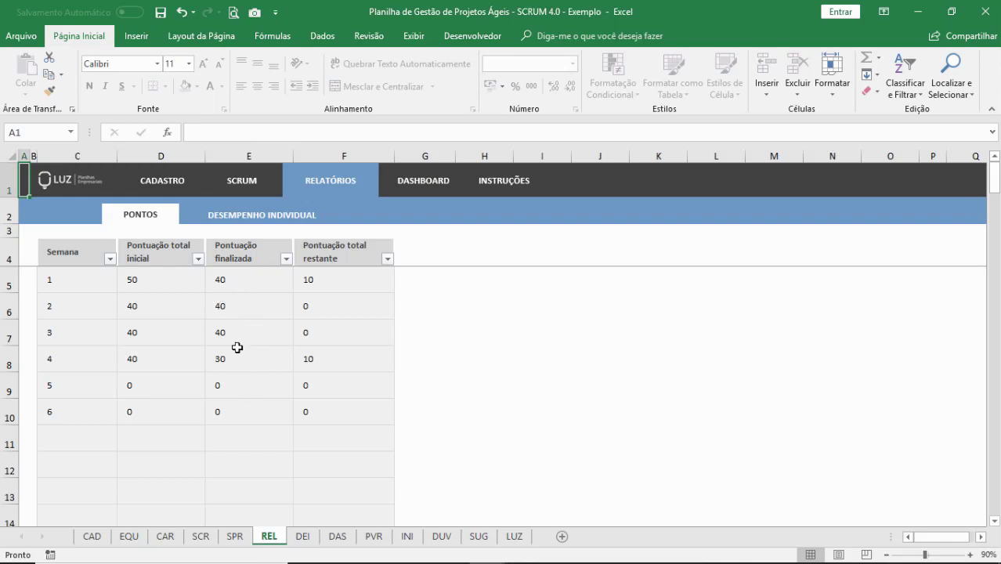
left_click(264, 198)
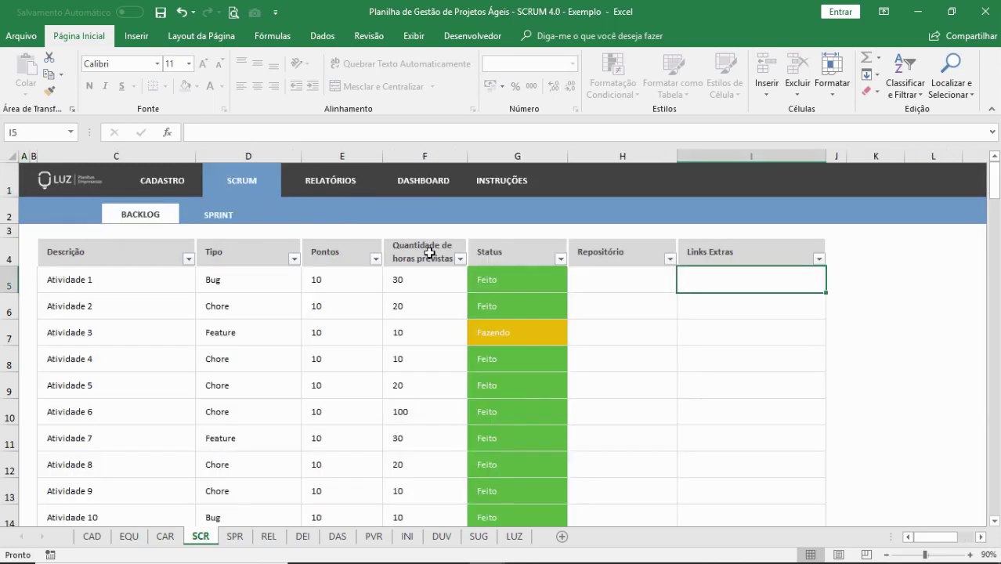
left_click(224, 216)
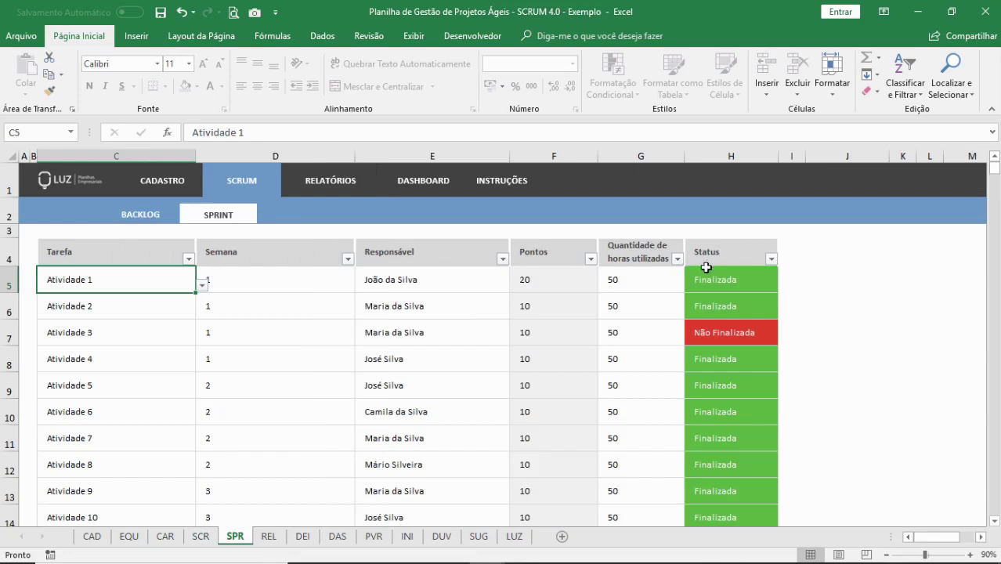
left_click(345, 197)
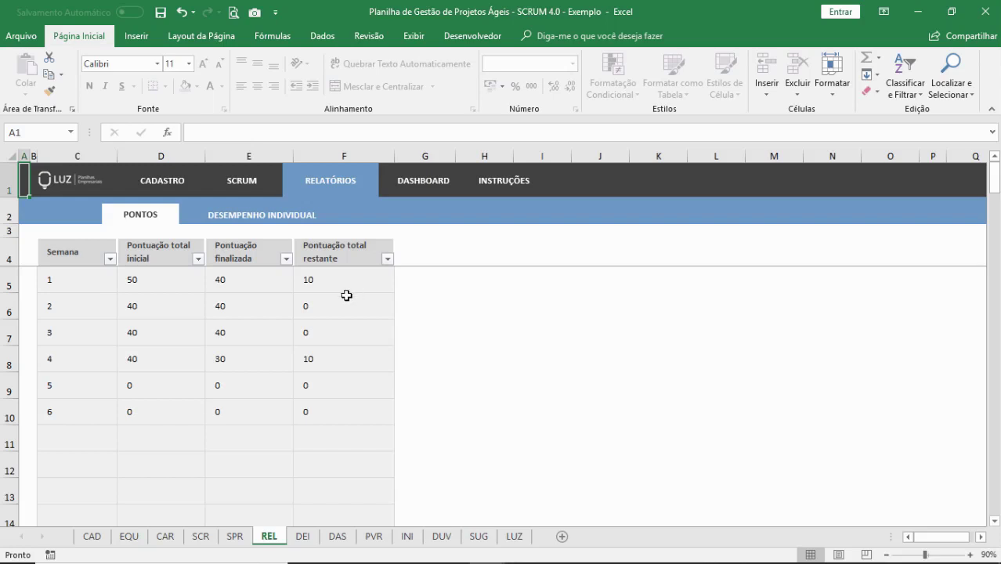
Set Atividade 3's sprint status to Finalizada and check the weekly points report.
left_click(248, 193)
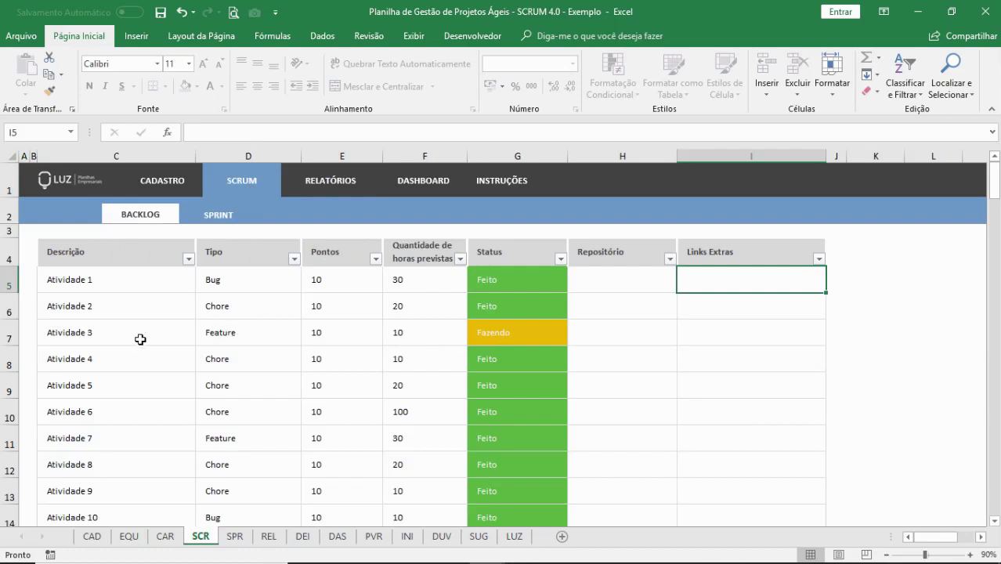
left_click(233, 223)
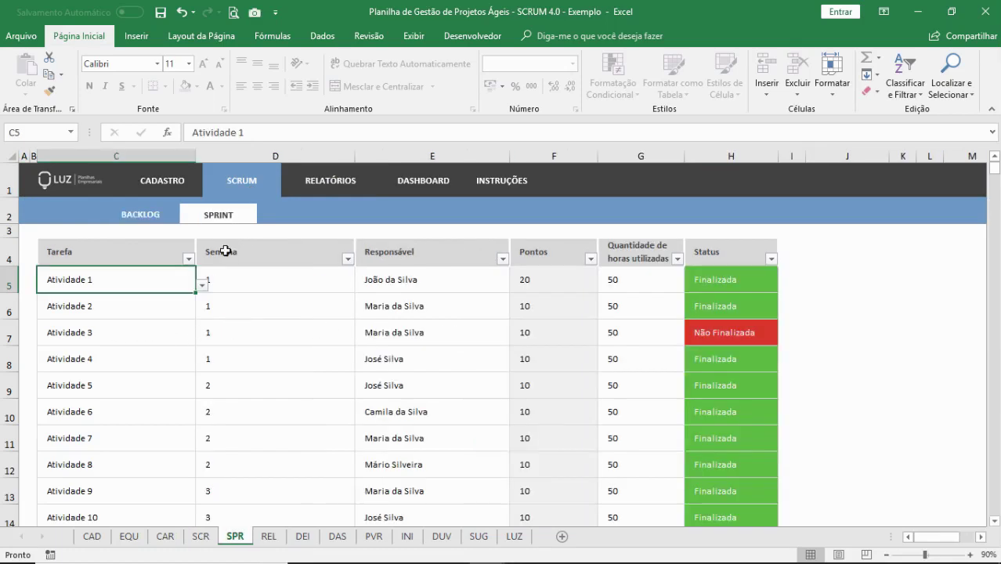
left_click(167, 326)
left_click(761, 332)
left_click(784, 338)
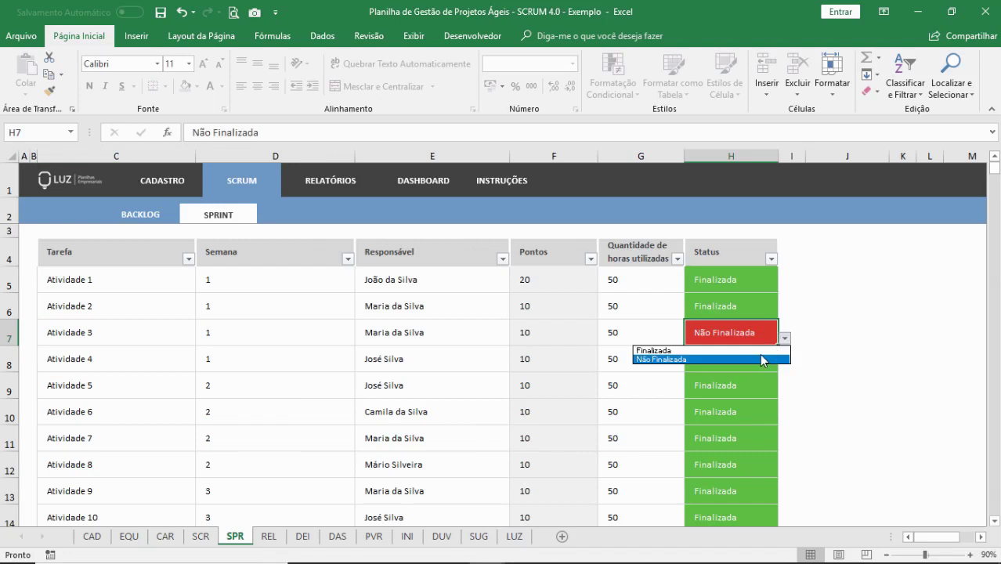
left_click(762, 359)
left_click(360, 193)
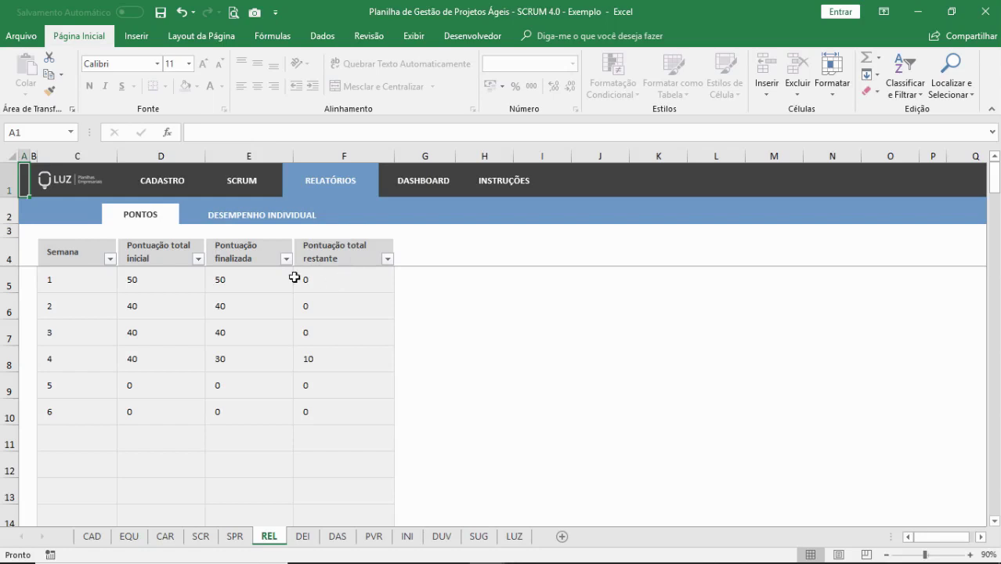
Open the individual performance report and show the weekly results of the fifth registered employee.
left_click(243, 223)
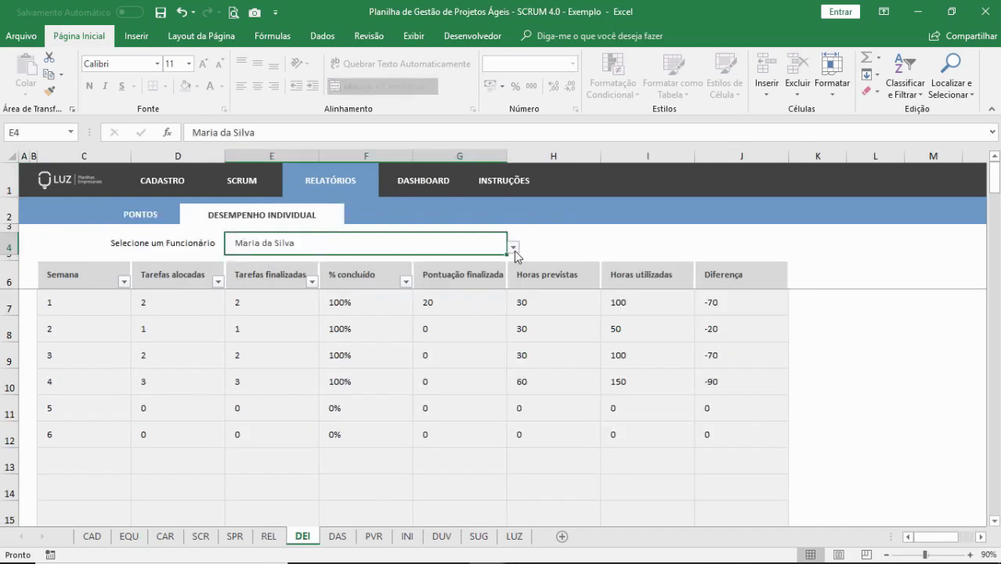
left_click(514, 249)
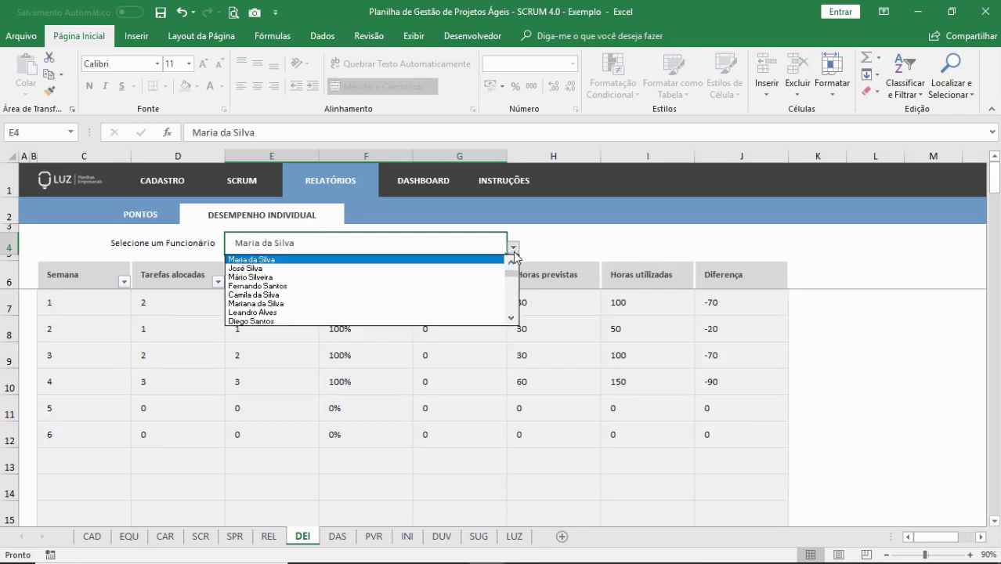
left_click(492, 288)
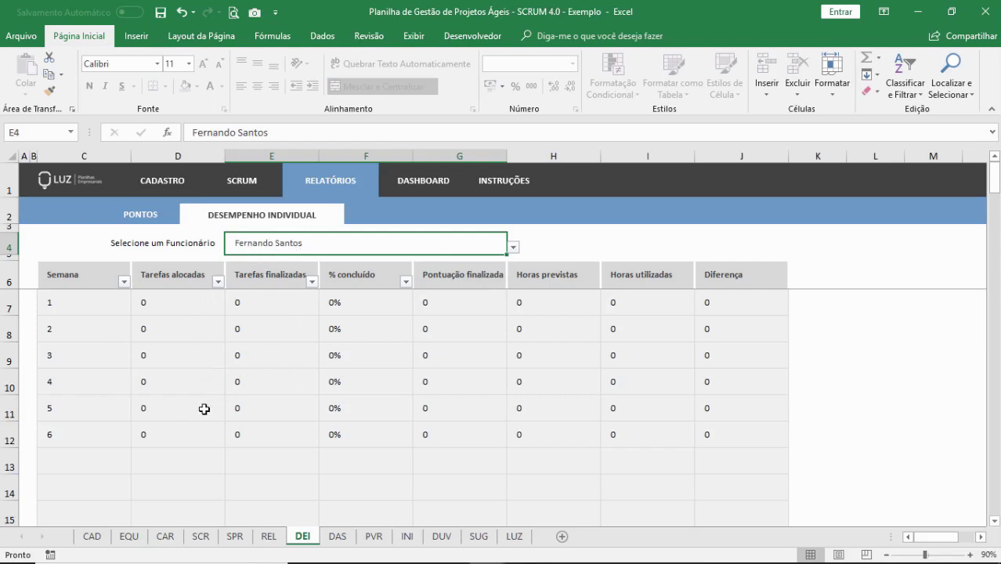
Check the first registered employee's weekly performance and return the report to the second employee.
left_click(513, 249)
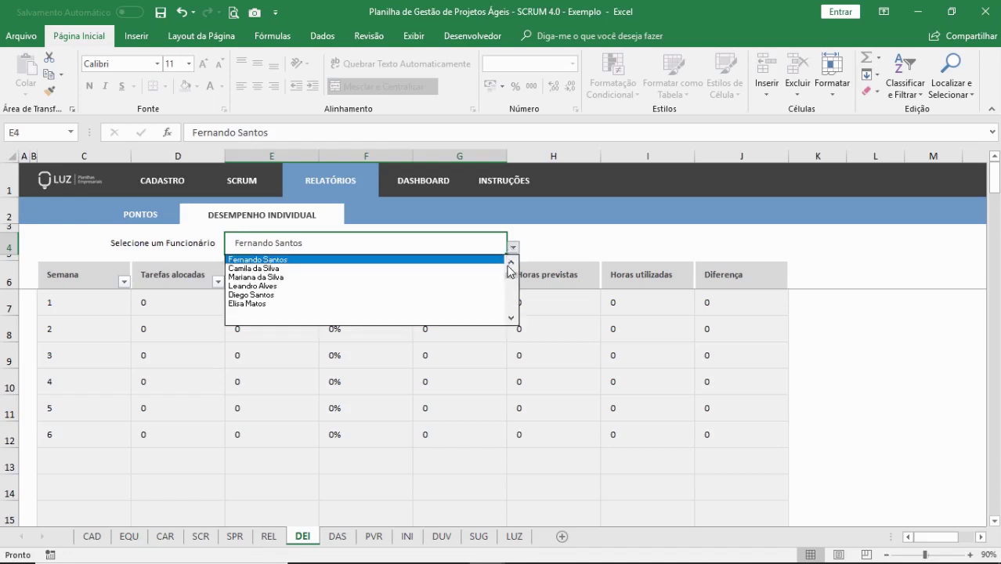
left_click(511, 263)
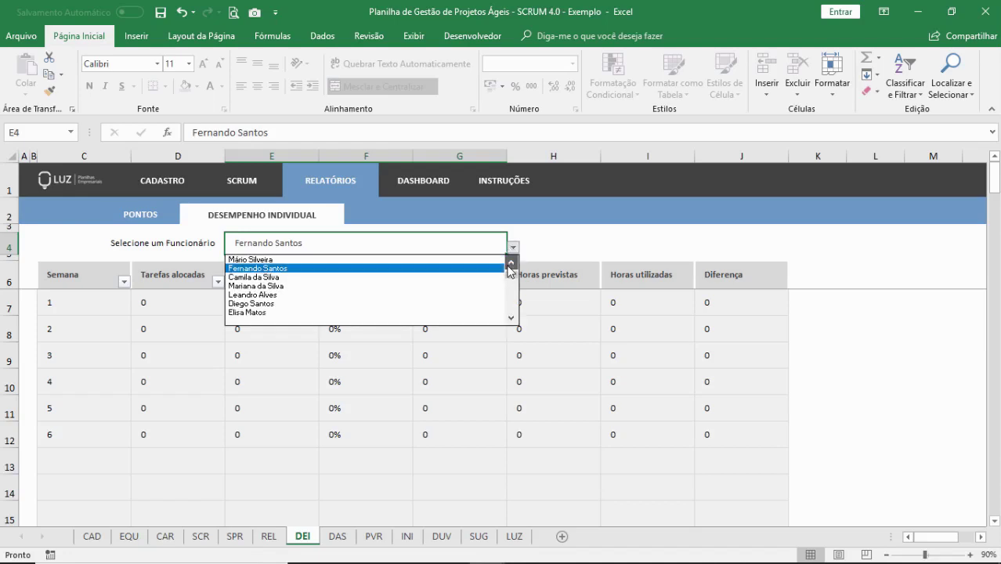
left_click(468, 260)
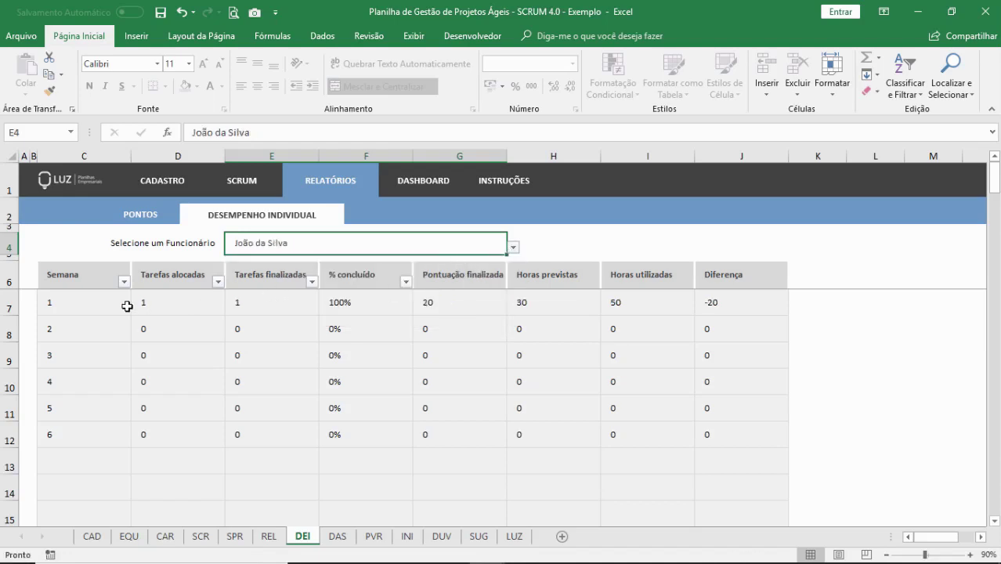
left_click(513, 247)
left_click(461, 266)
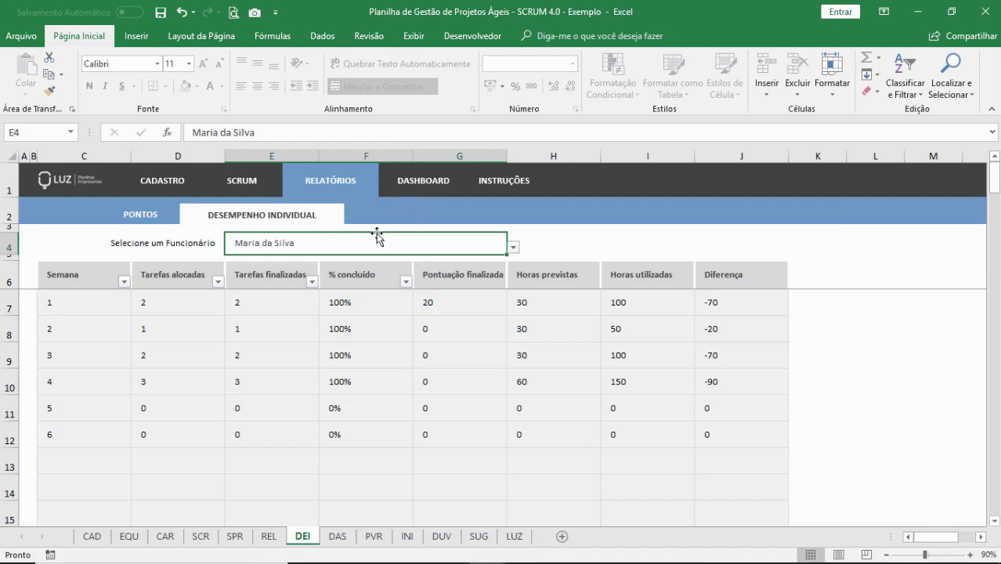
Compare the weekly points report with the Burn Down Chart dashboard, examining the week 1 total points.
left_click(418, 196)
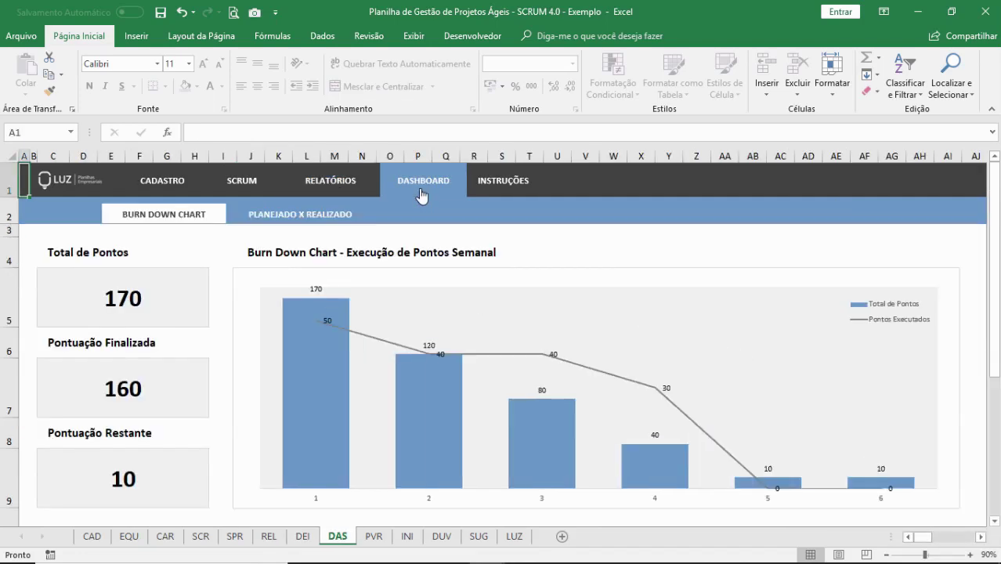
left_click(334, 196)
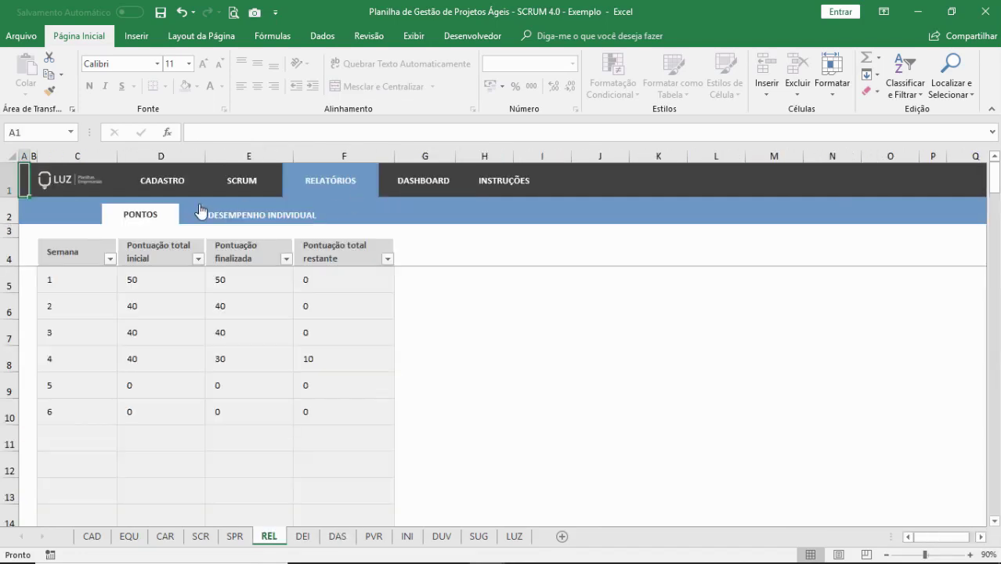
left_click(446, 185)
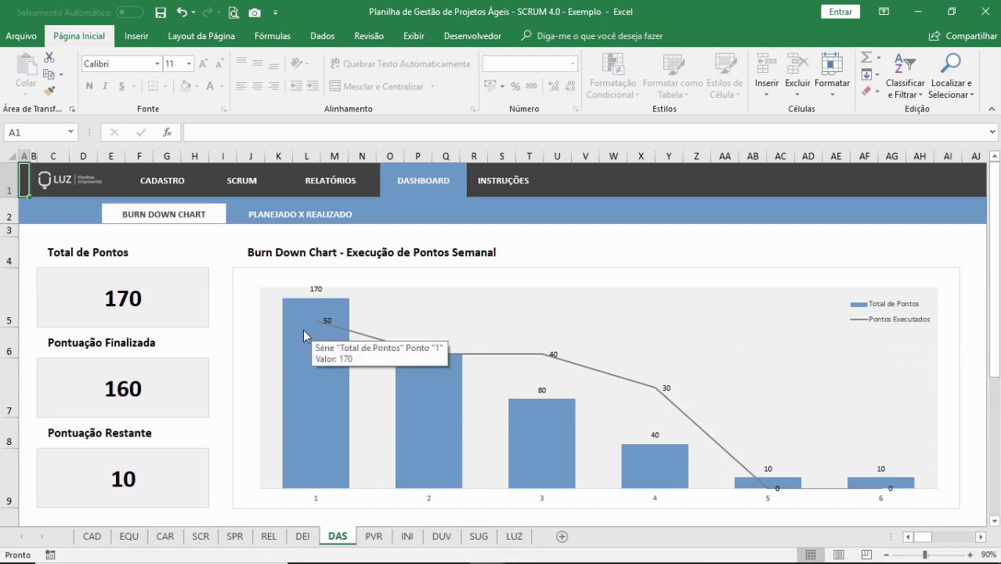
mouse_move(347, 304)
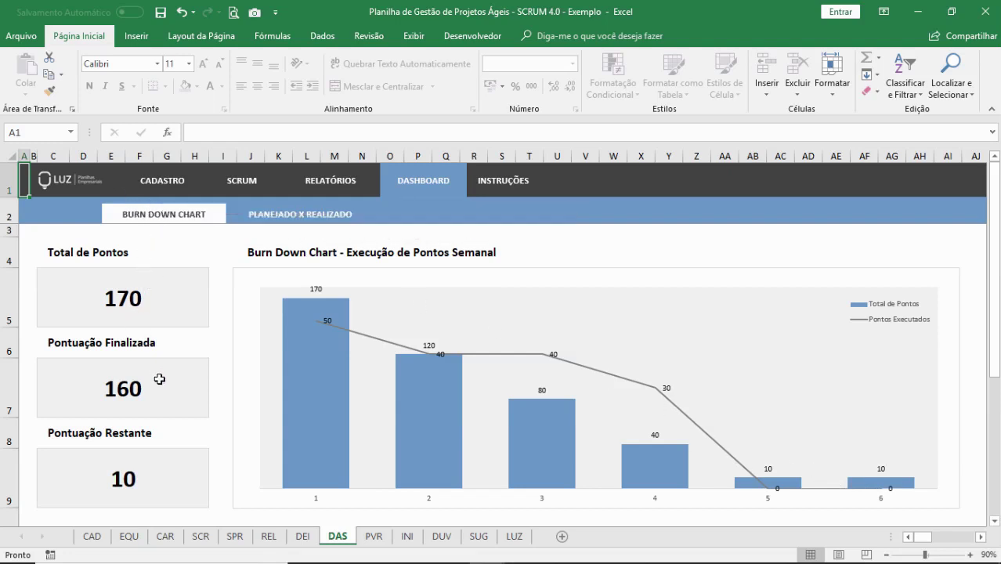
Examine the Planejado x Realizado dashboard, including the unfinished share of Tarefas por Status, and open the step-by-step instructions.
left_click(328, 220)
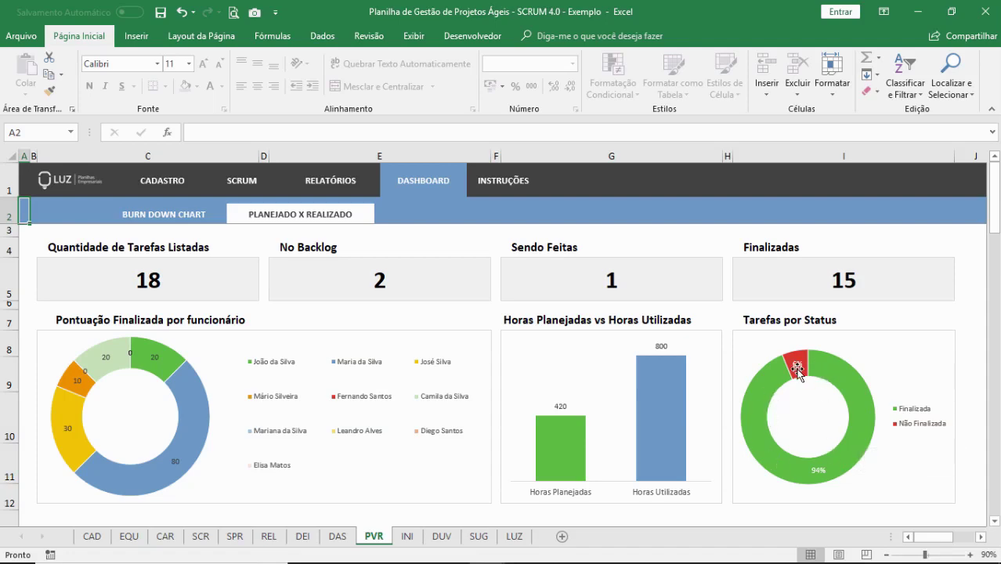
mouse_move(795, 368)
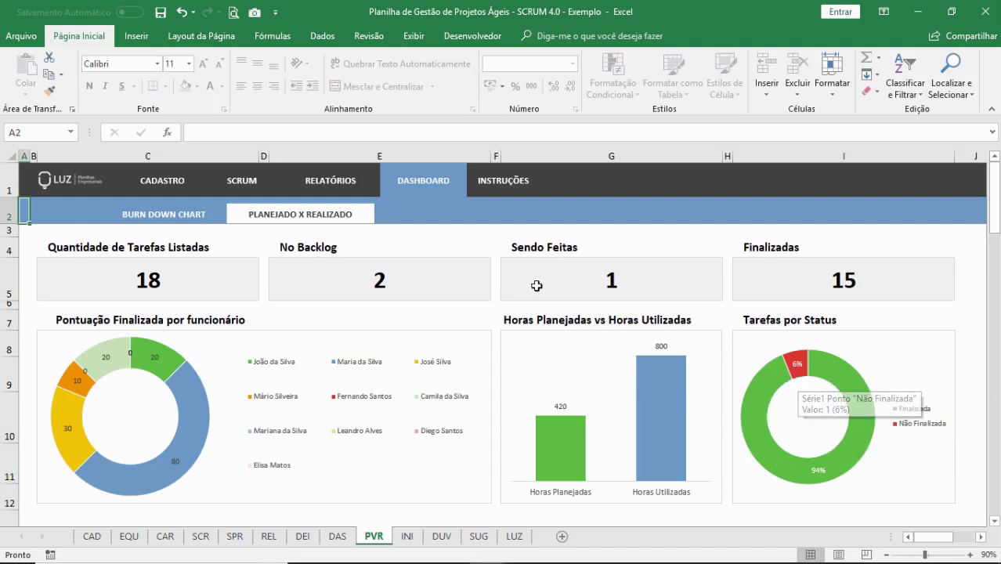
left_click(484, 188)
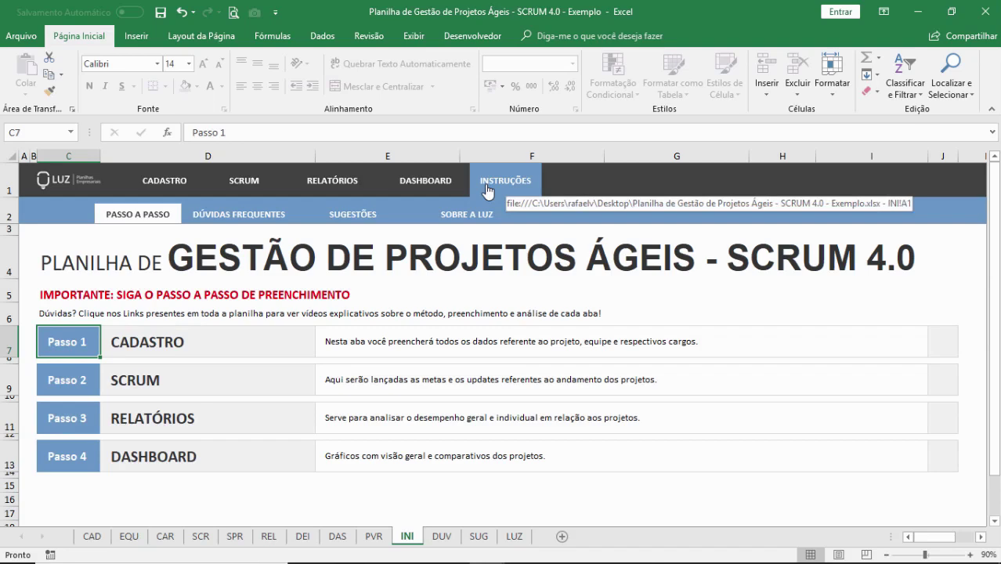